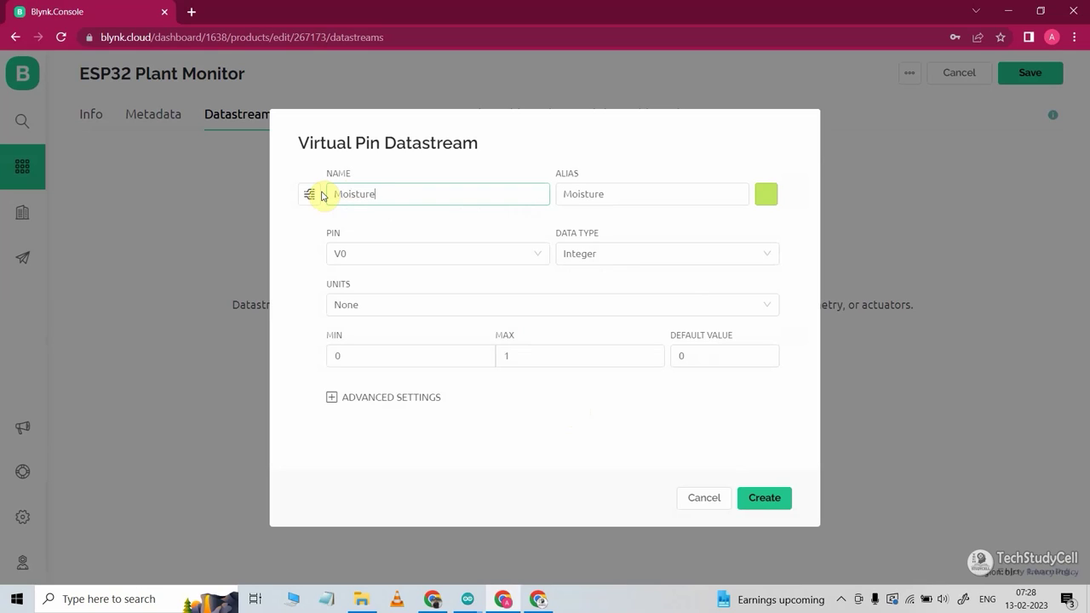
# Assign the Moisture datastream to pin V1 with Percentage units and a maximum of 100, and create it.
pyautogui.click(391, 254)
pyautogui.click(392, 303)
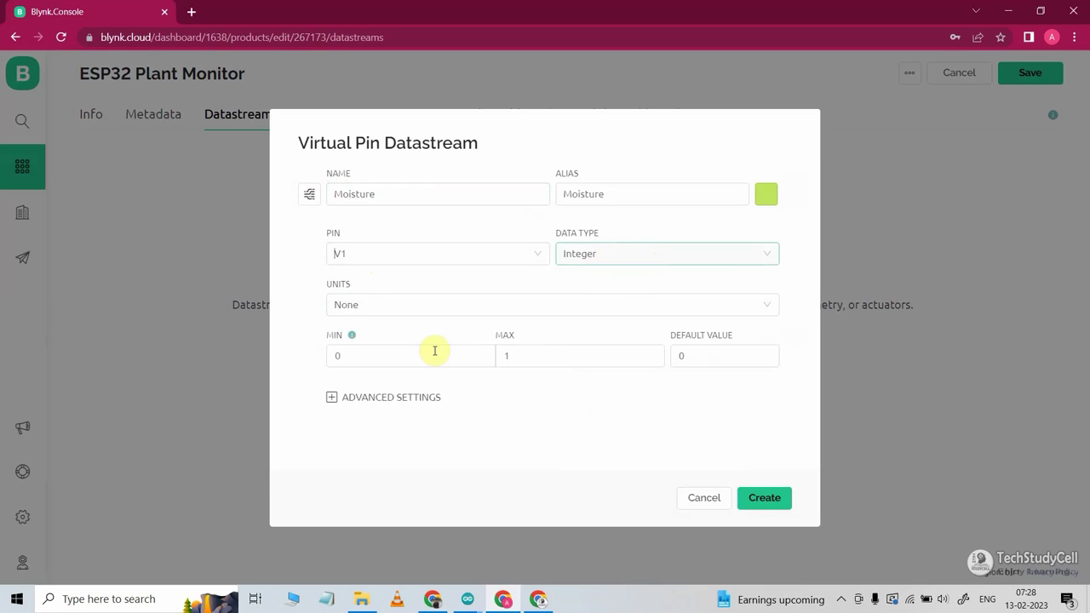
pyautogui.click(458, 304)
pyautogui.write('per')
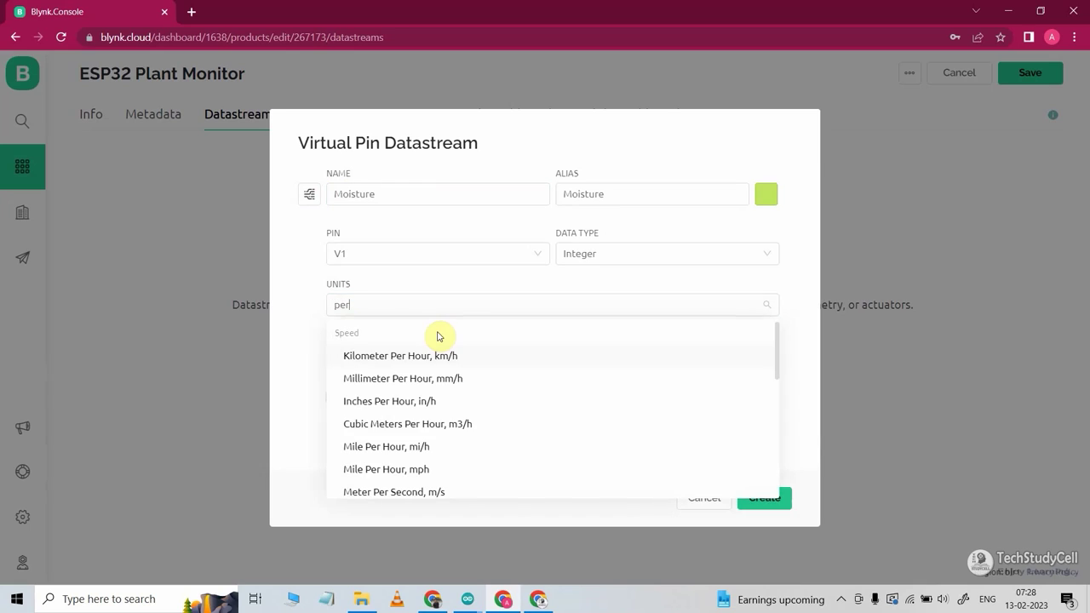
pyautogui.scroll(-5, 467, 428)
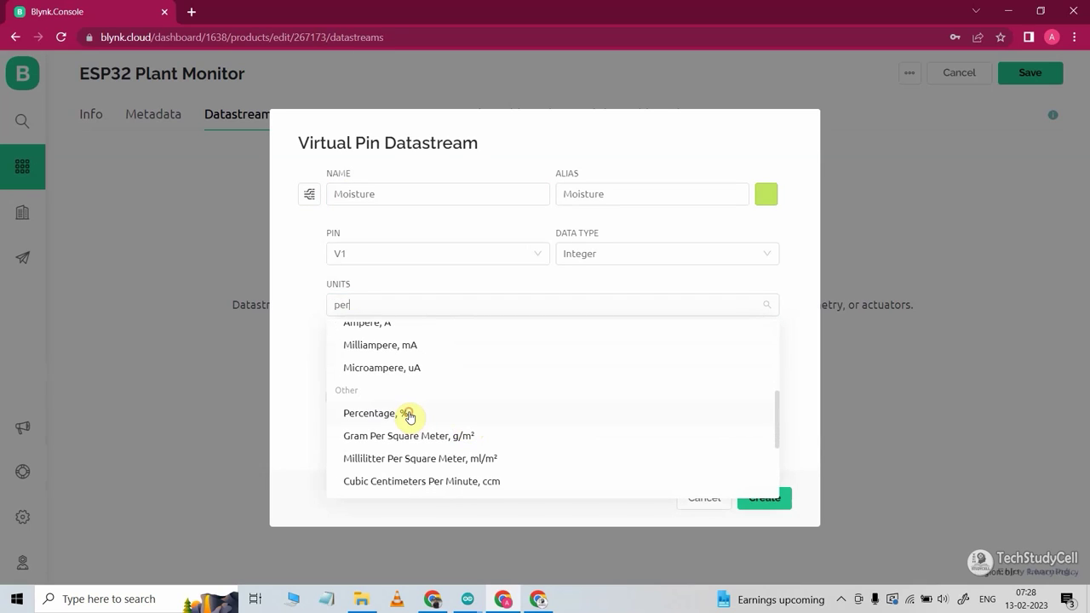
pyautogui.click(409, 417)
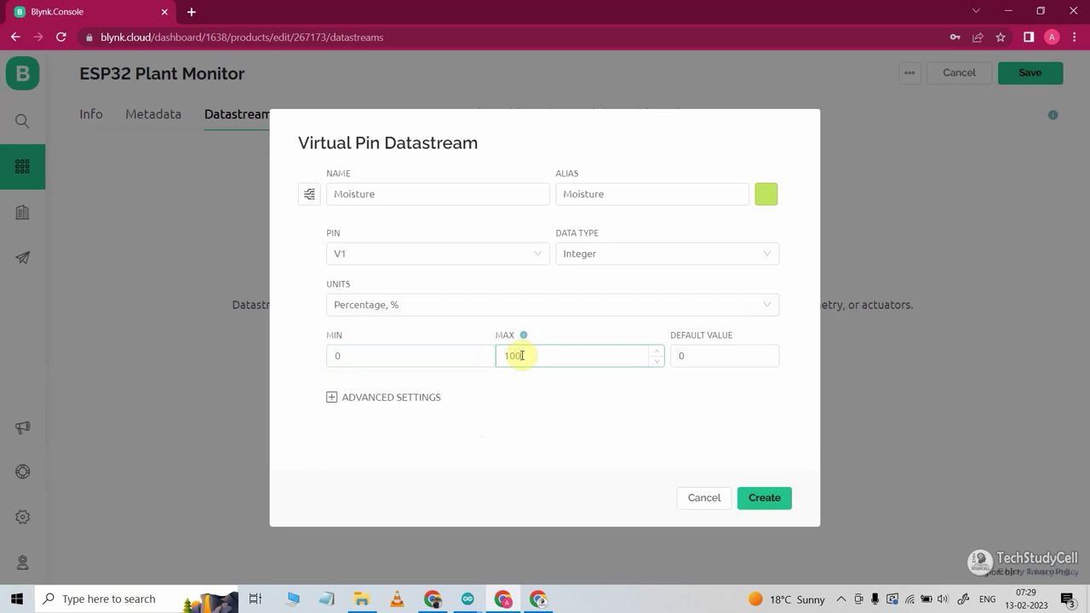
pyautogui.click(756, 499)
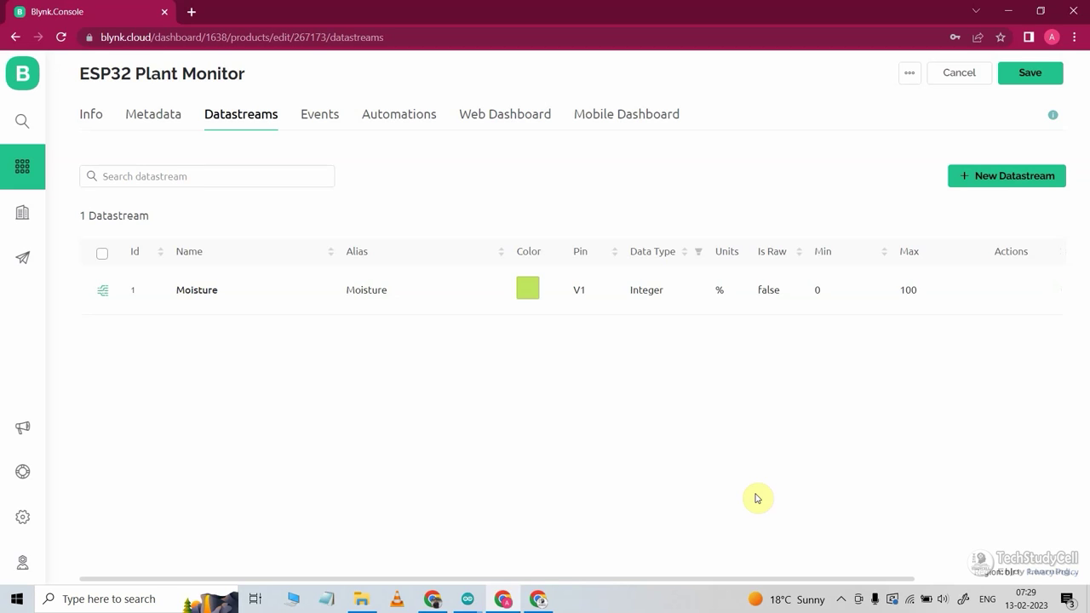
# Start a new virtual pin datastream named Temperature and assign it to pin V2.
pyautogui.click(997, 170)
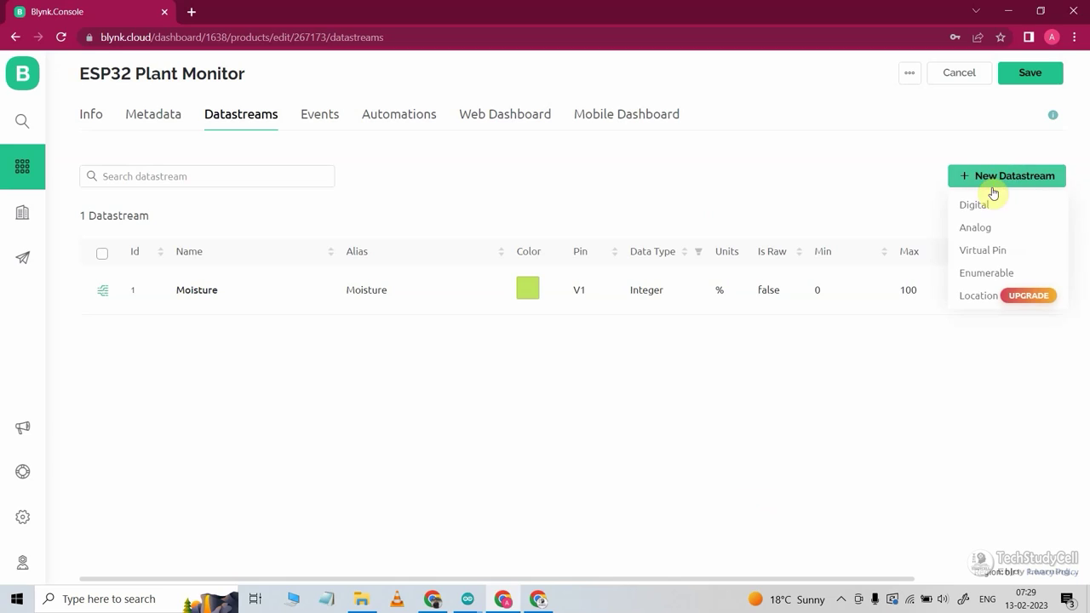
pyautogui.click(983, 249)
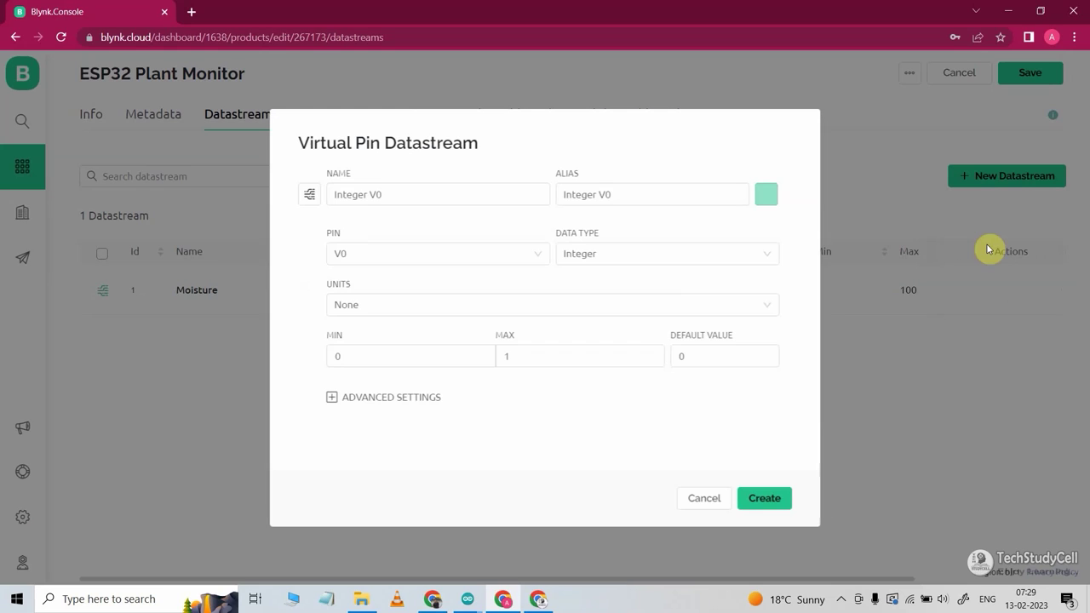
pyautogui.moveTo(454, 191); pyautogui.dragTo(267, 202)
pyautogui.write('Temper')
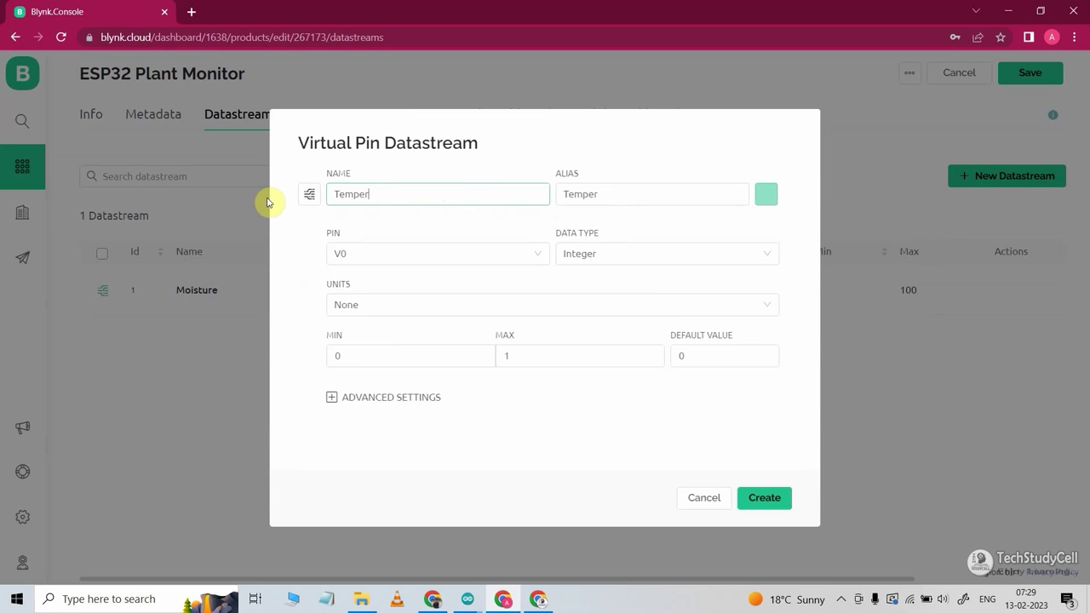
pyautogui.write('ature')
pyautogui.click(397, 252)
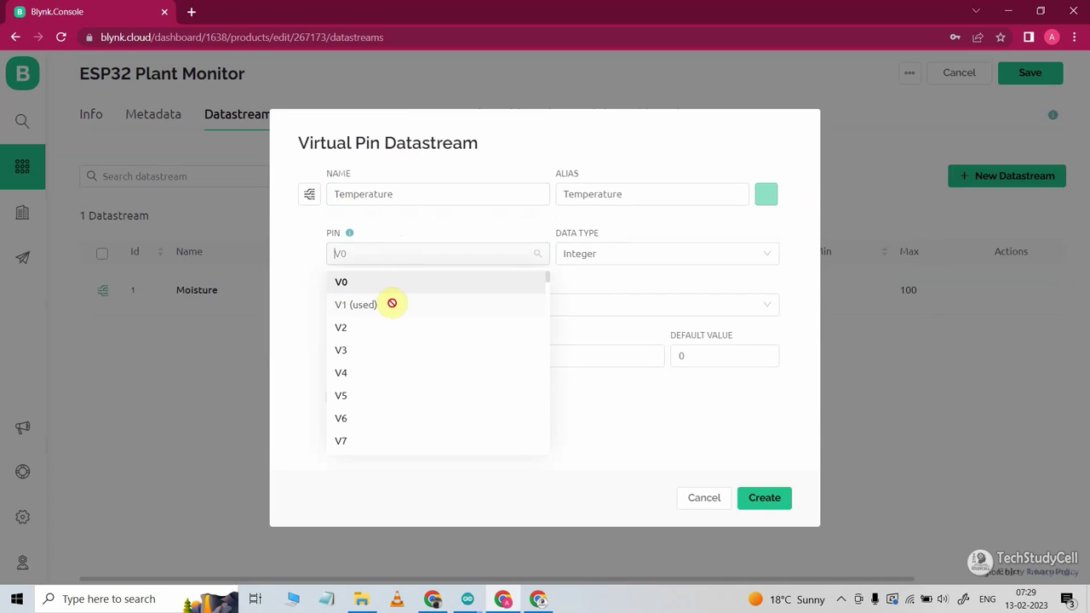
pyautogui.click(389, 328)
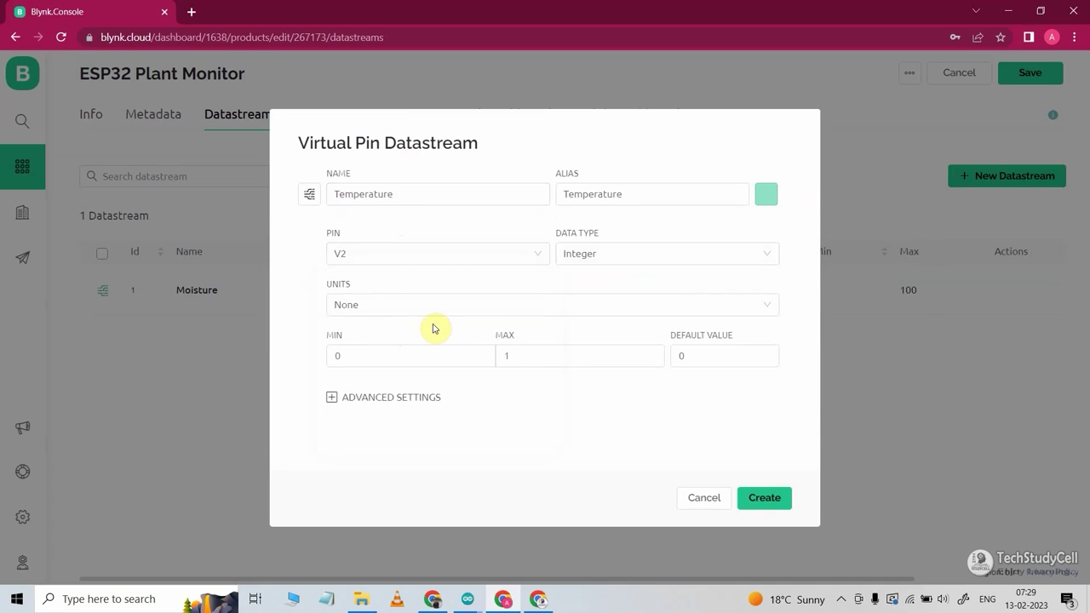
# Set the Temperature datastream's units to Celsius and its maximum to 50, and create it.
pyautogui.click(499, 304)
pyautogui.write('c')
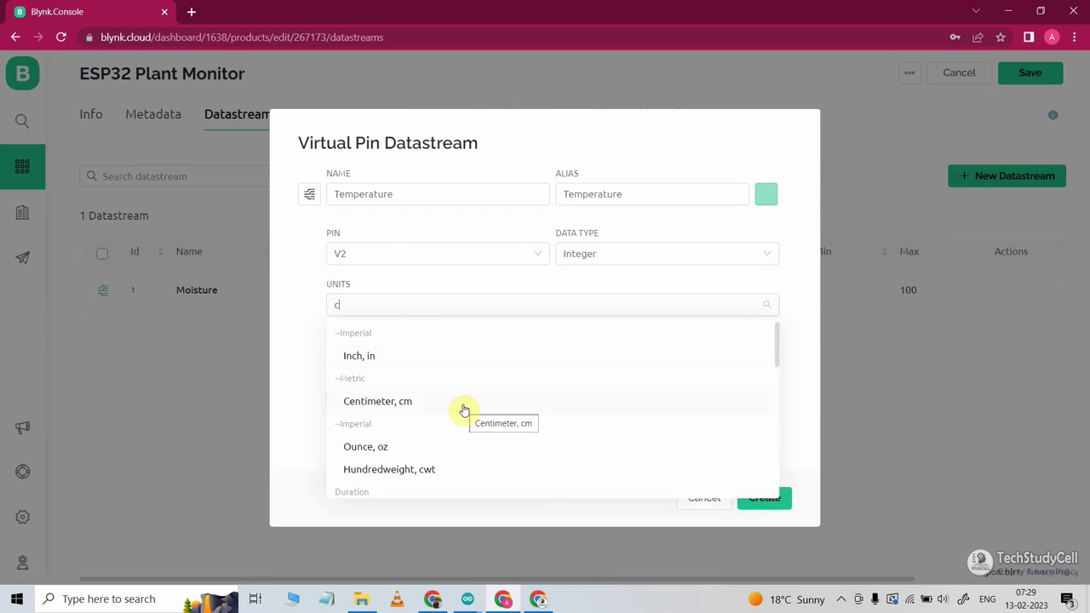
pyautogui.scroll(-5, 462, 414)
pyautogui.click(444, 433)
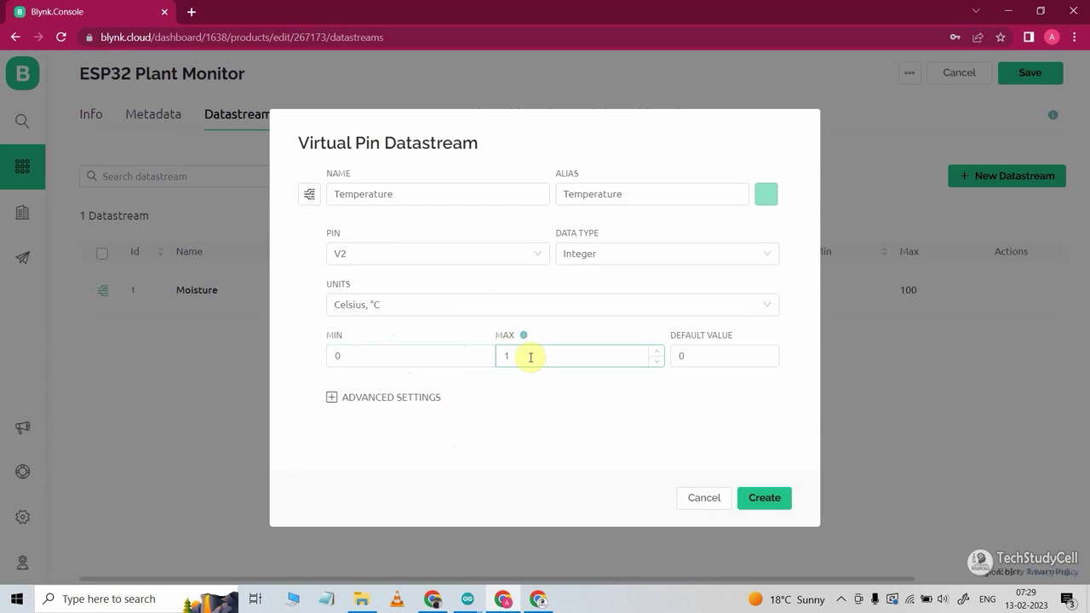
pyautogui.moveTo(531, 357); pyautogui.dragTo(496, 360)
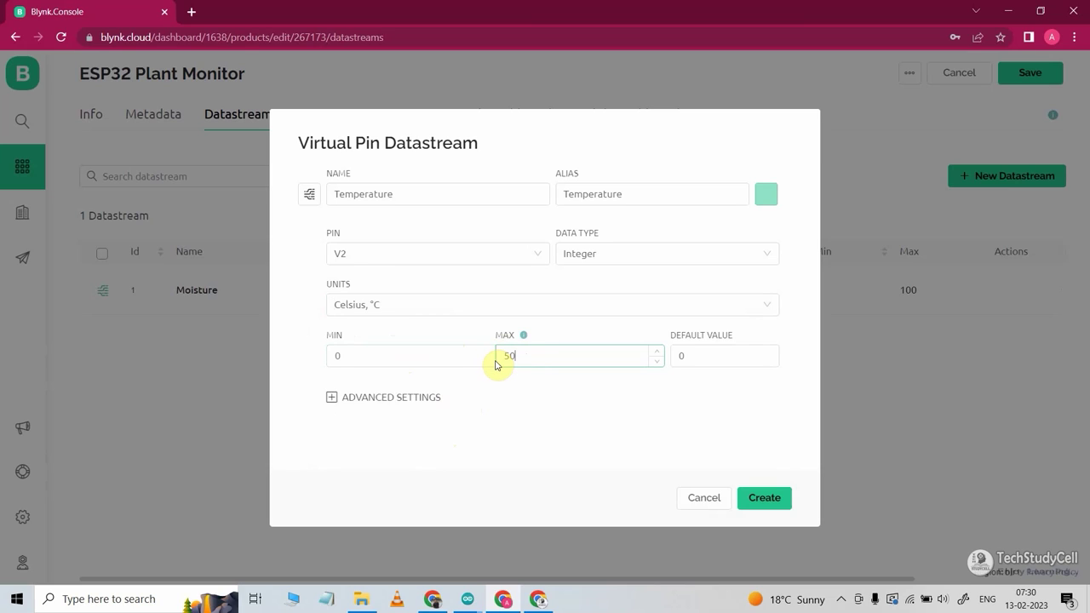
pyautogui.click(755, 501)
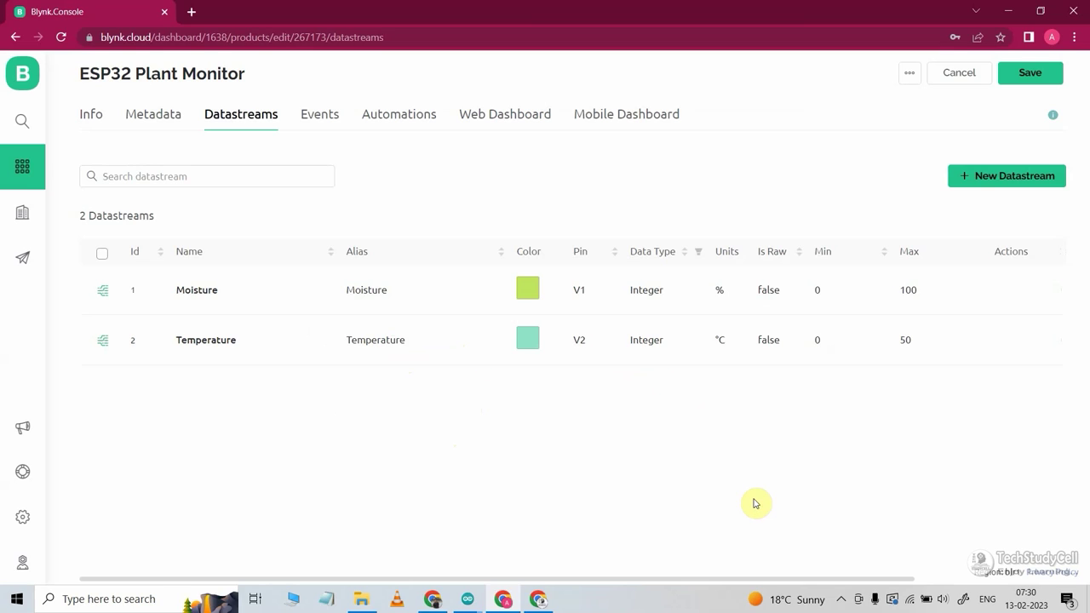
# Start a new virtual pin datastream named Humidity and assign it to pin V3.
pyautogui.click(995, 179)
pyautogui.click(993, 250)
pyautogui.moveTo(451, 189); pyautogui.dragTo(262, 208)
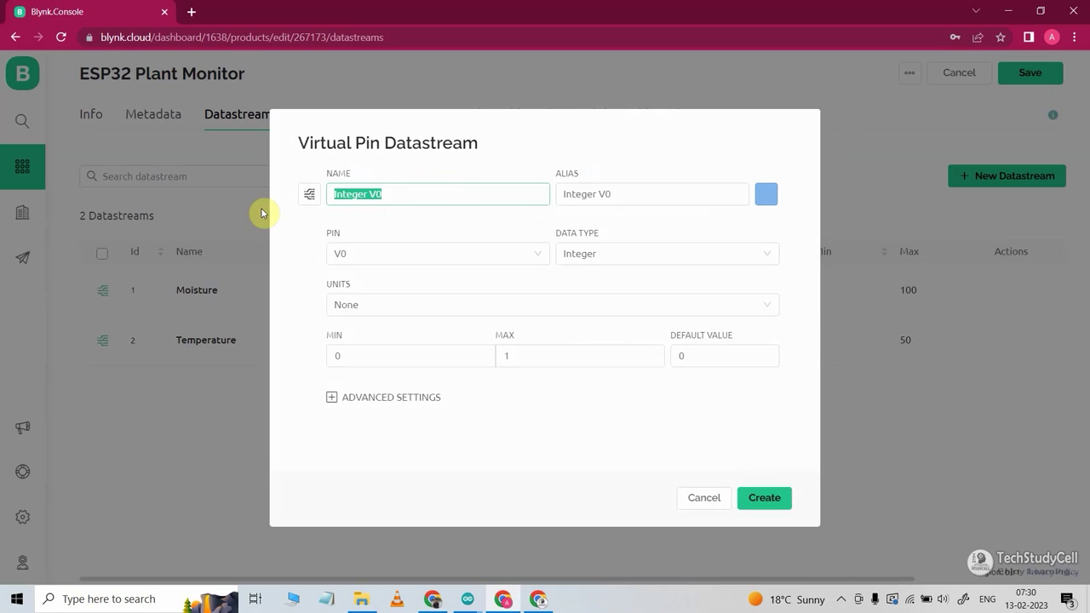
pyautogui.write('Humidity')
pyautogui.click(530, 250)
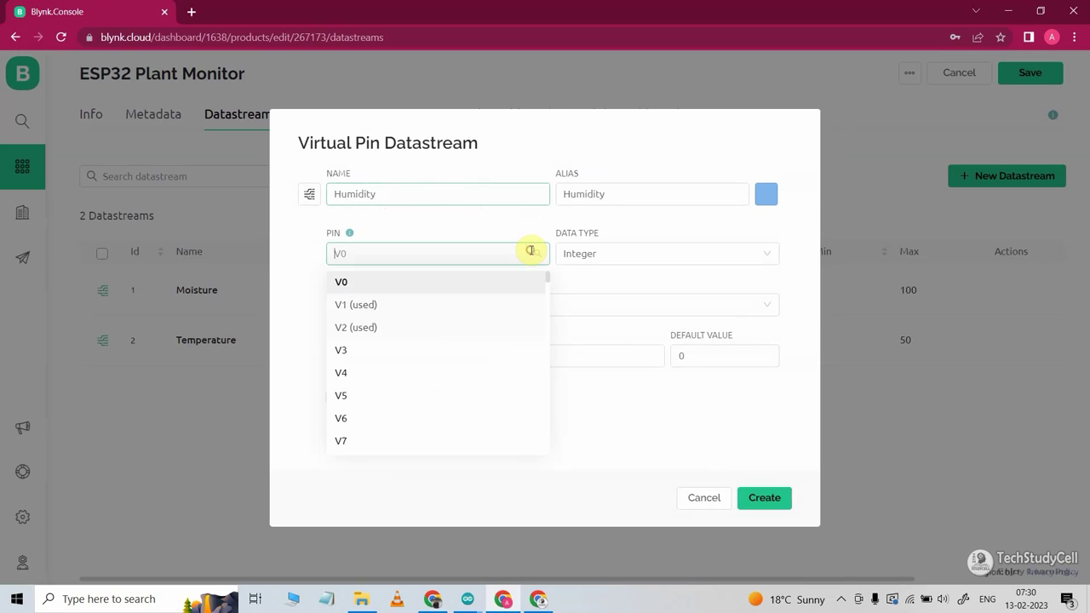
pyautogui.click(399, 350)
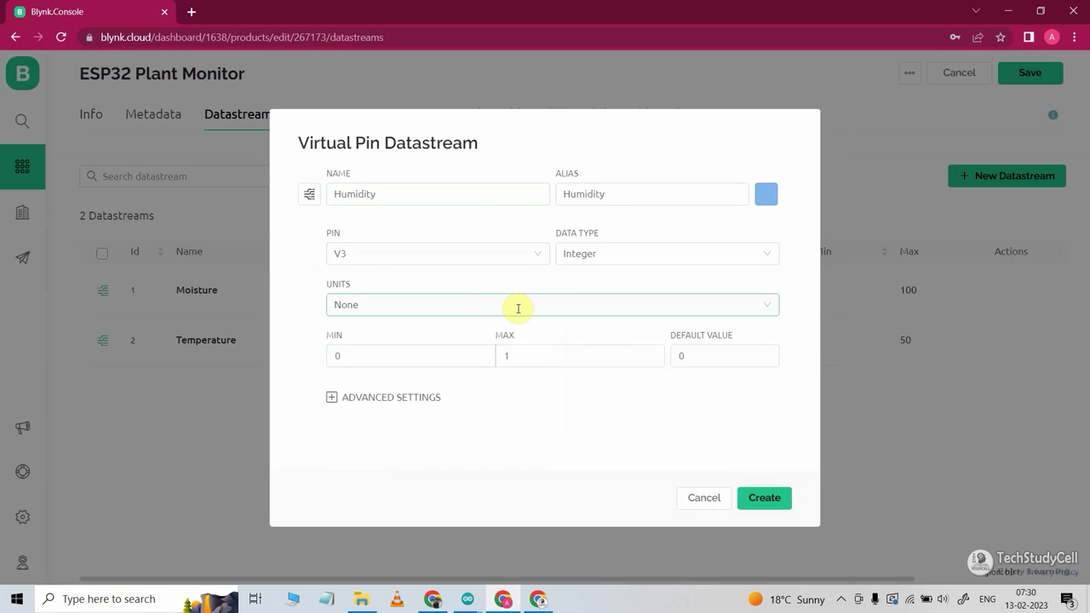
# Set the Humidity datastream's units to Percentage and its maximum to 100, and create it.
pyautogui.click(518, 309)
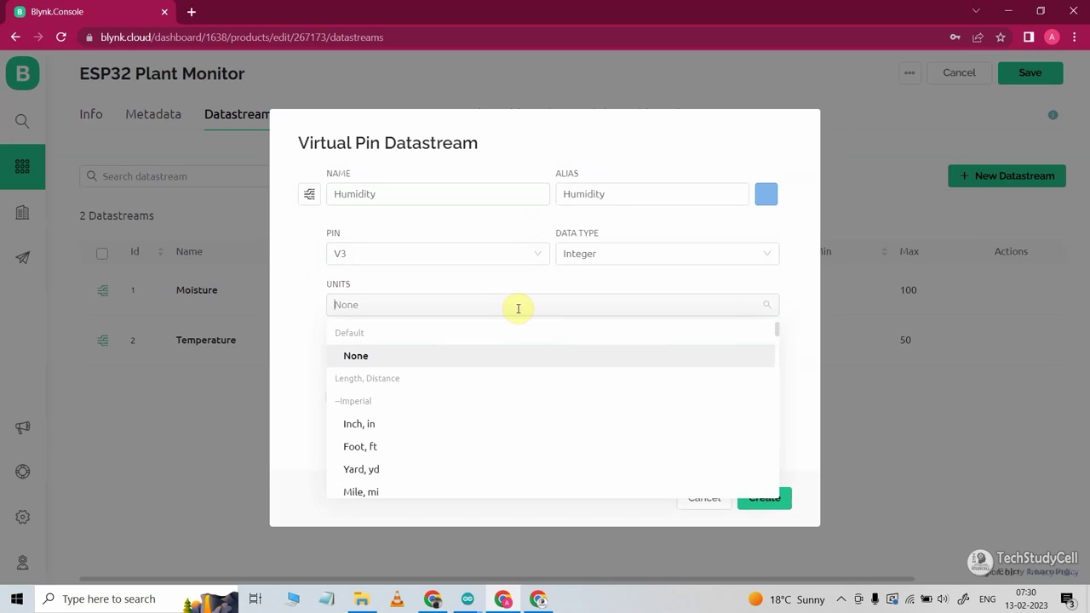
pyautogui.click(549, 355)
pyautogui.write('100')
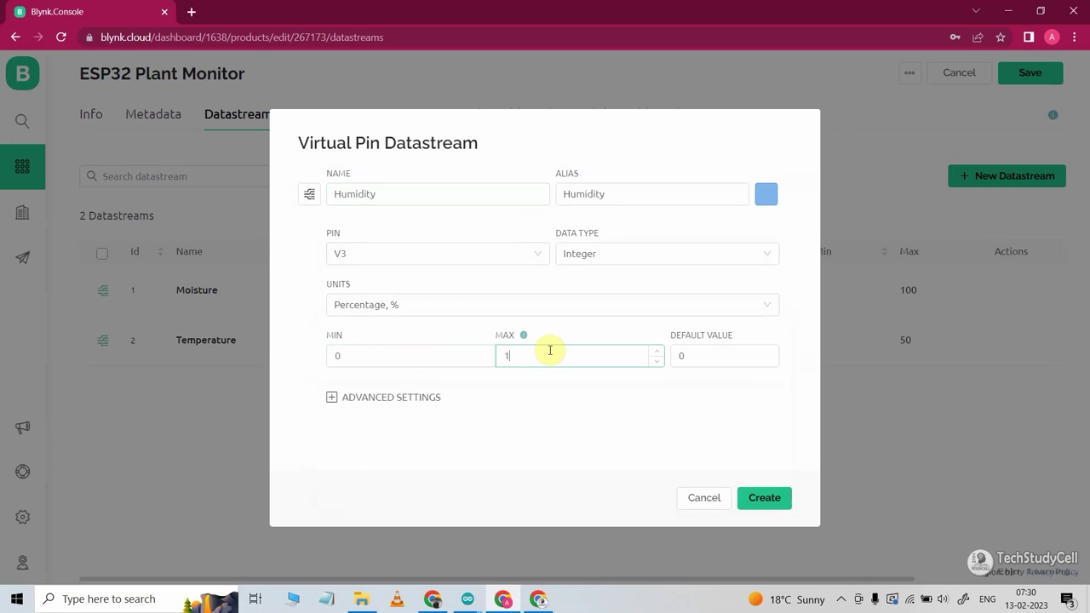
pyautogui.click(765, 498)
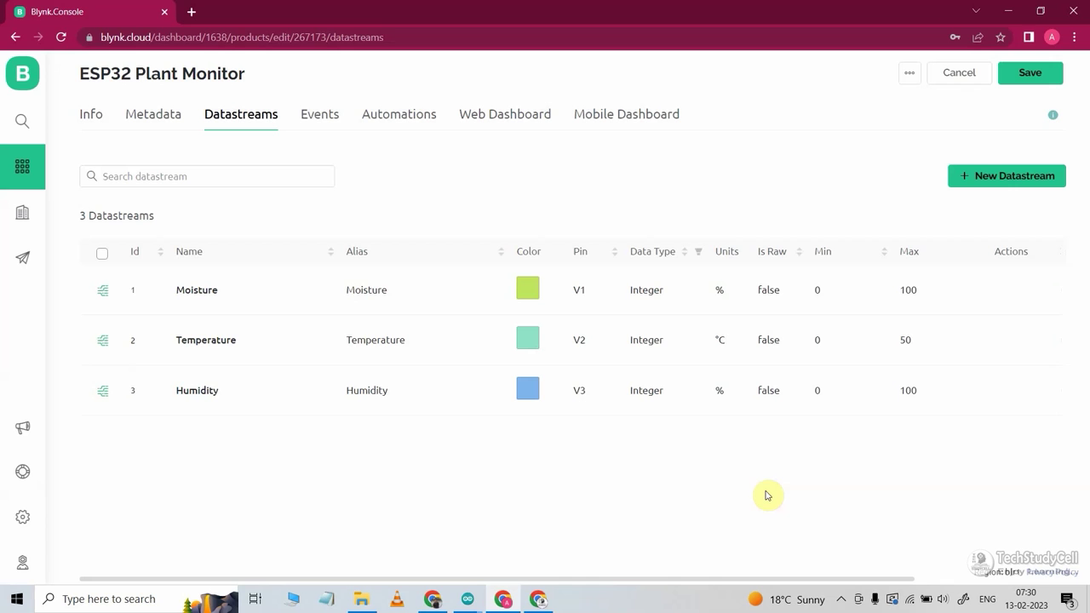
# Create a virtual pin datastream named Mode on pin V4 with range 0 to 1 and default value 1.
pyautogui.click(988, 176)
pyautogui.click(993, 250)
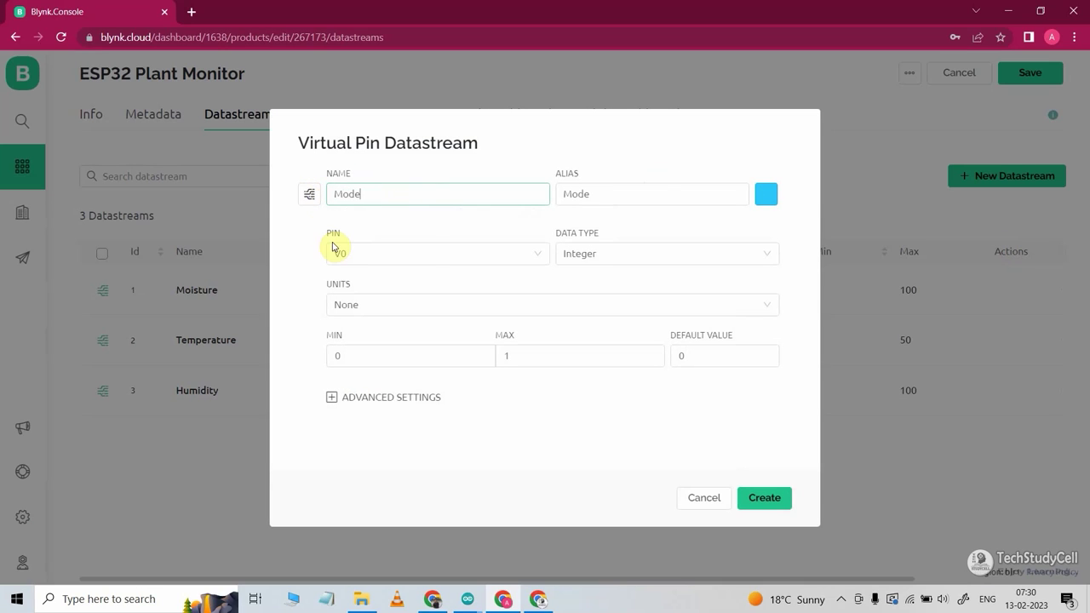
pyautogui.click(441, 254)
pyautogui.click(390, 374)
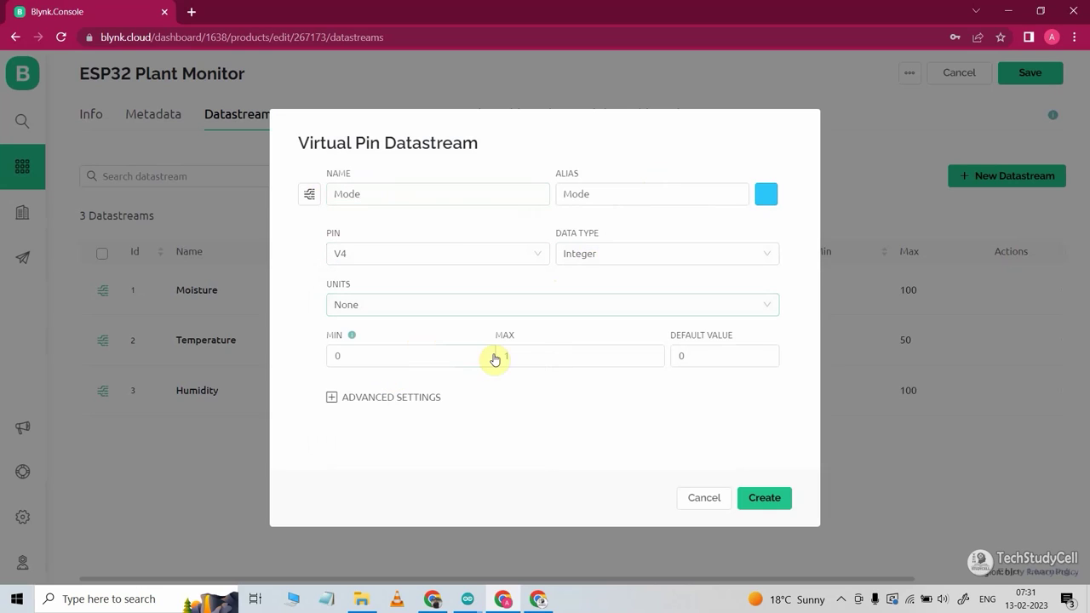
pyautogui.click(366, 358)
pyautogui.click(517, 356)
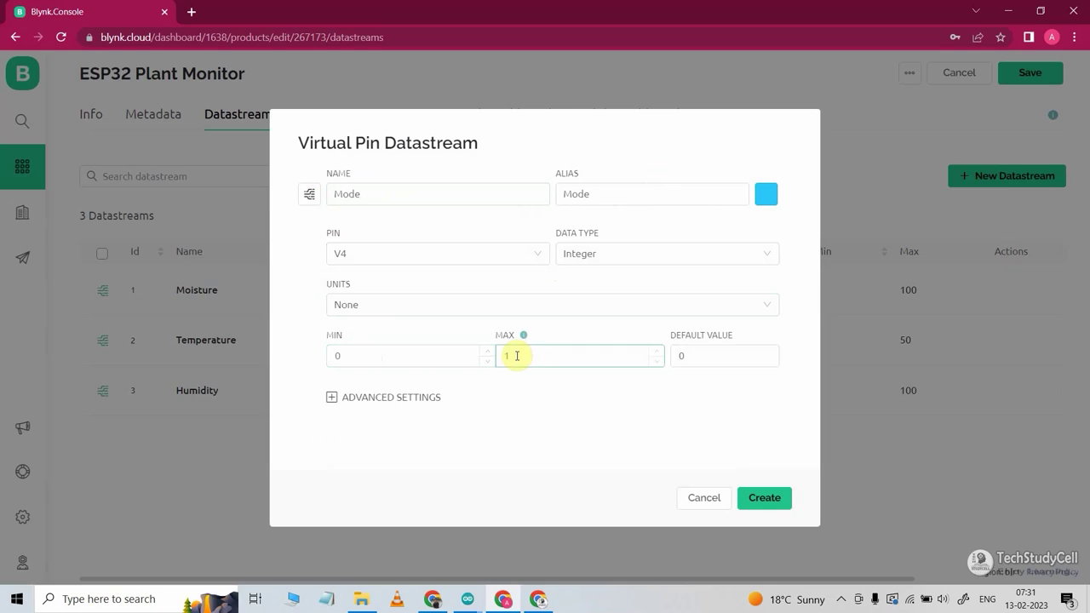
pyautogui.click(697, 357)
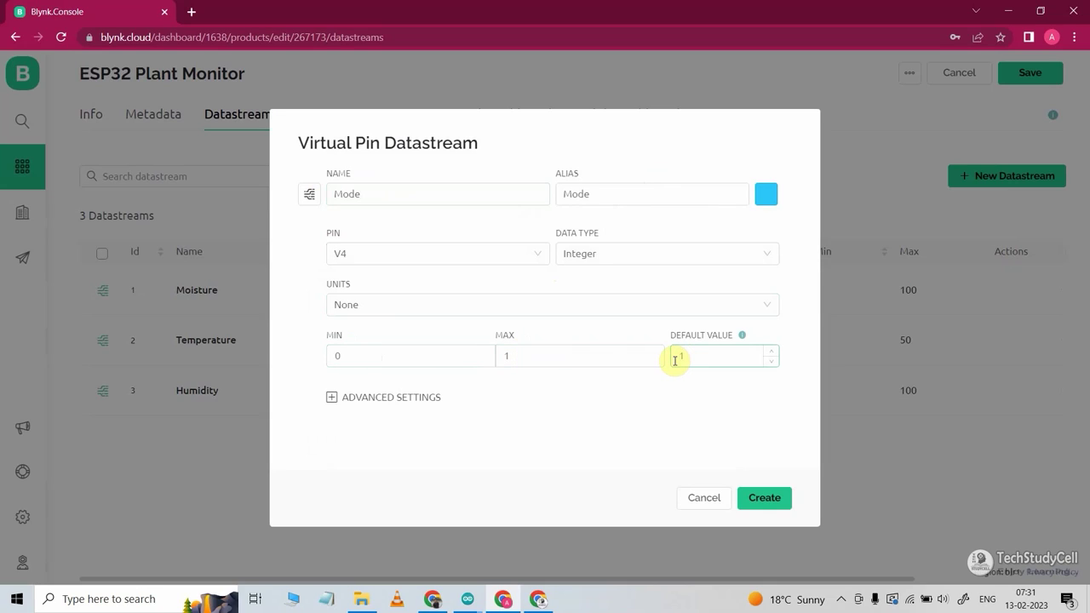
pyautogui.write('1')
pyautogui.click(755, 499)
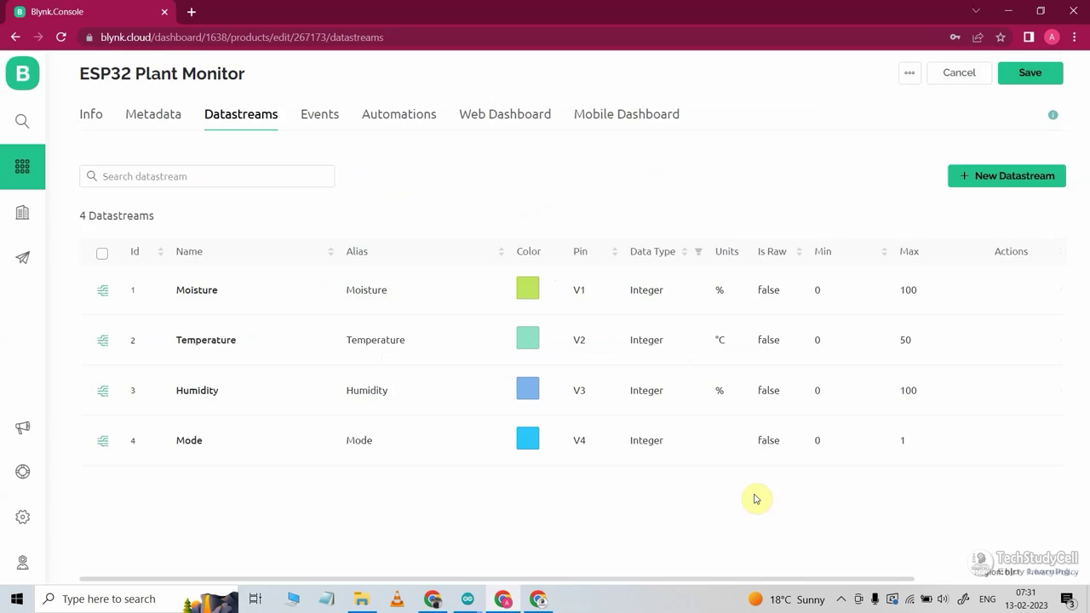
# Create a virtual pin datastream named Water on pin V5 with range 0 to 1.
pyautogui.click(1009, 179)
pyautogui.click(993, 252)
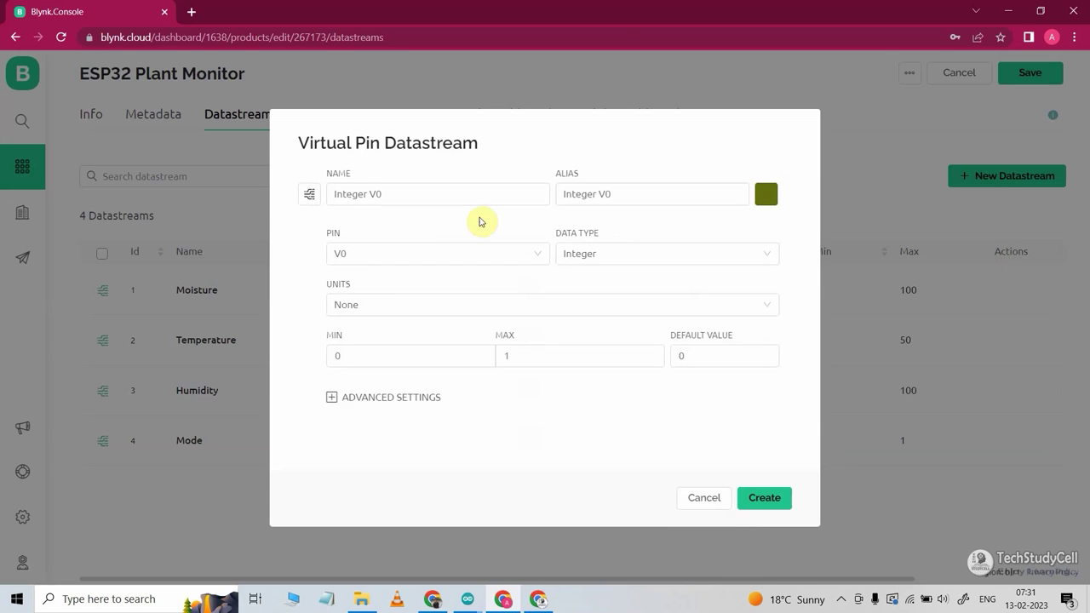
pyautogui.click(412, 196)
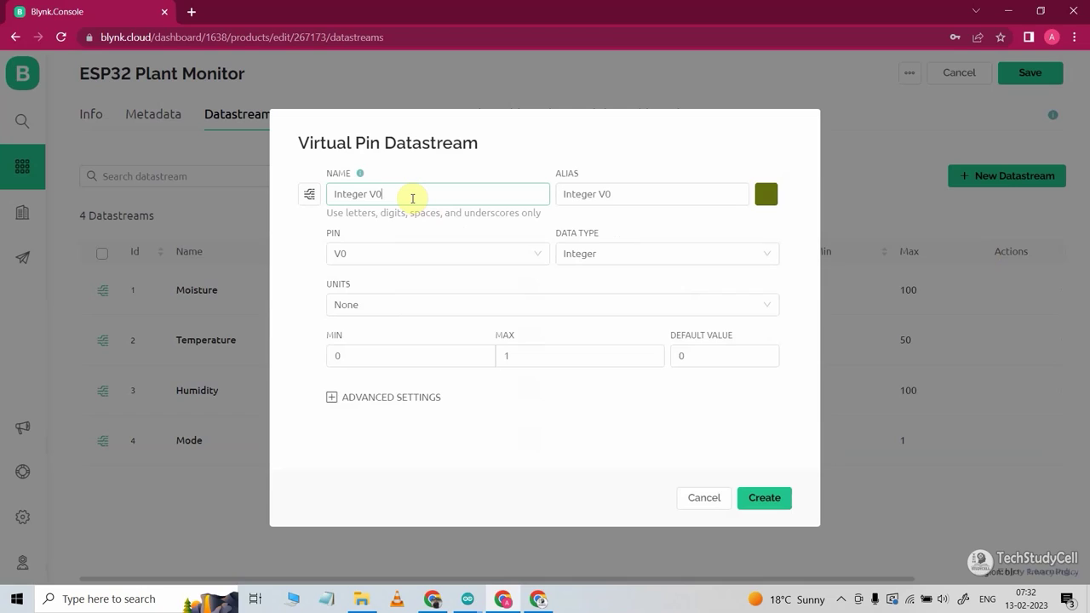
pyautogui.moveTo(411, 198); pyautogui.dragTo(274, 216)
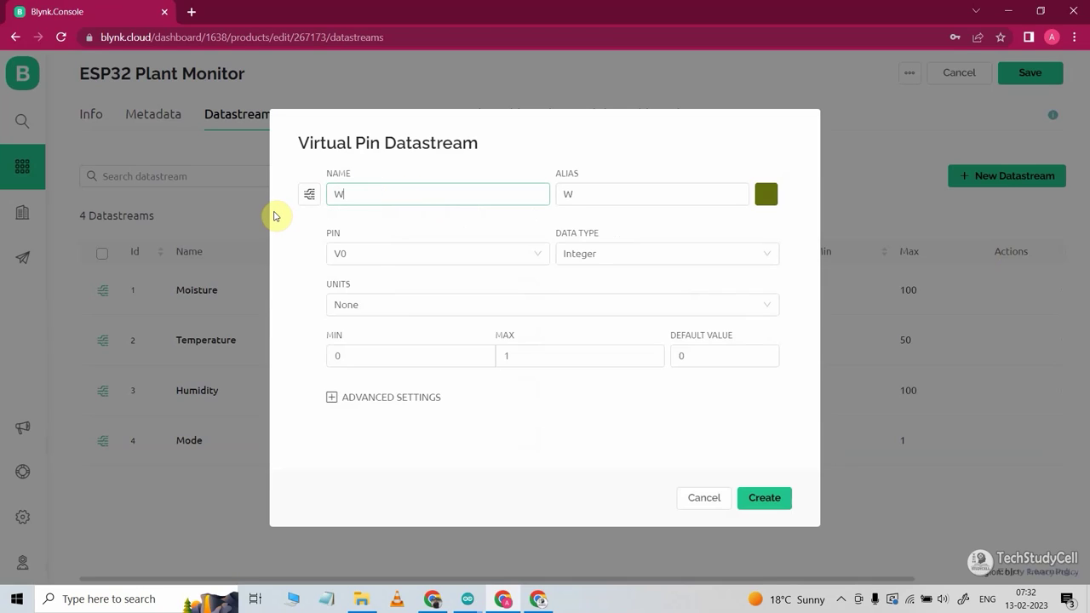
pyautogui.click(353, 253)
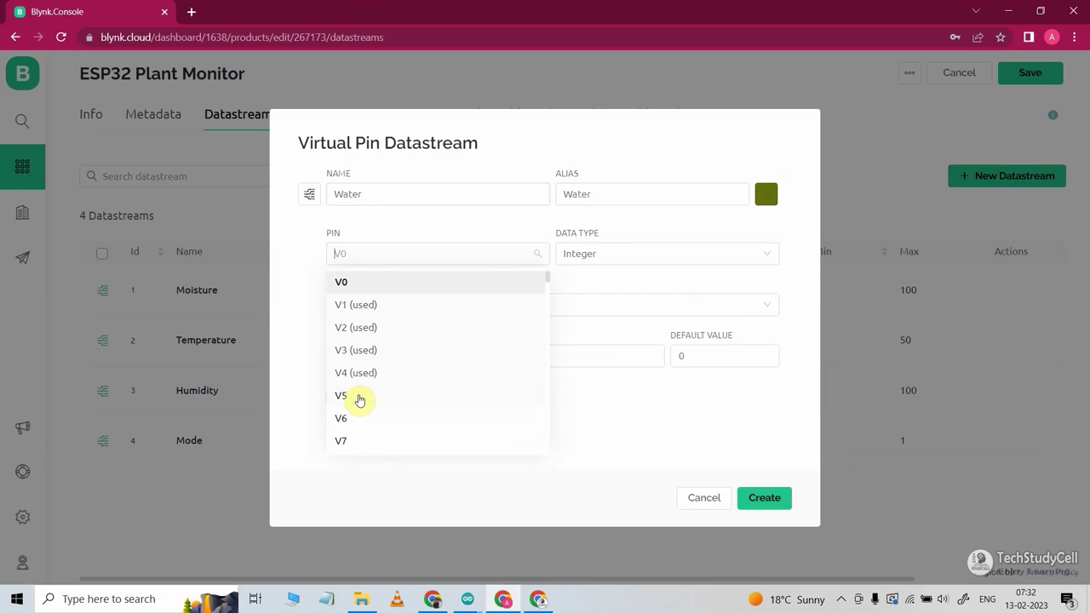
pyautogui.click(359, 400)
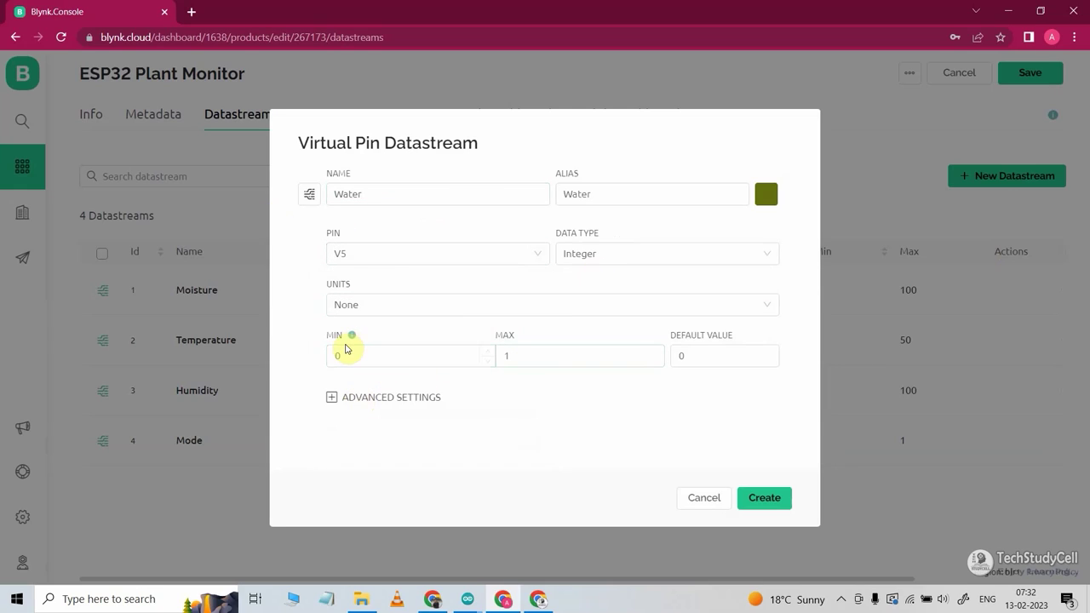
pyautogui.click(530, 352)
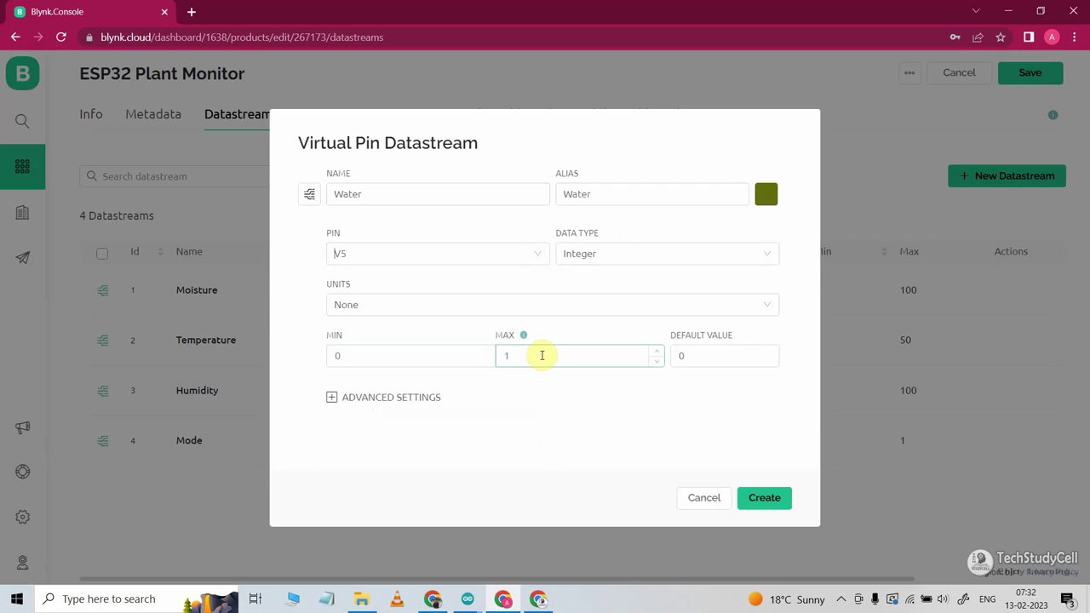
pyautogui.click(759, 501)
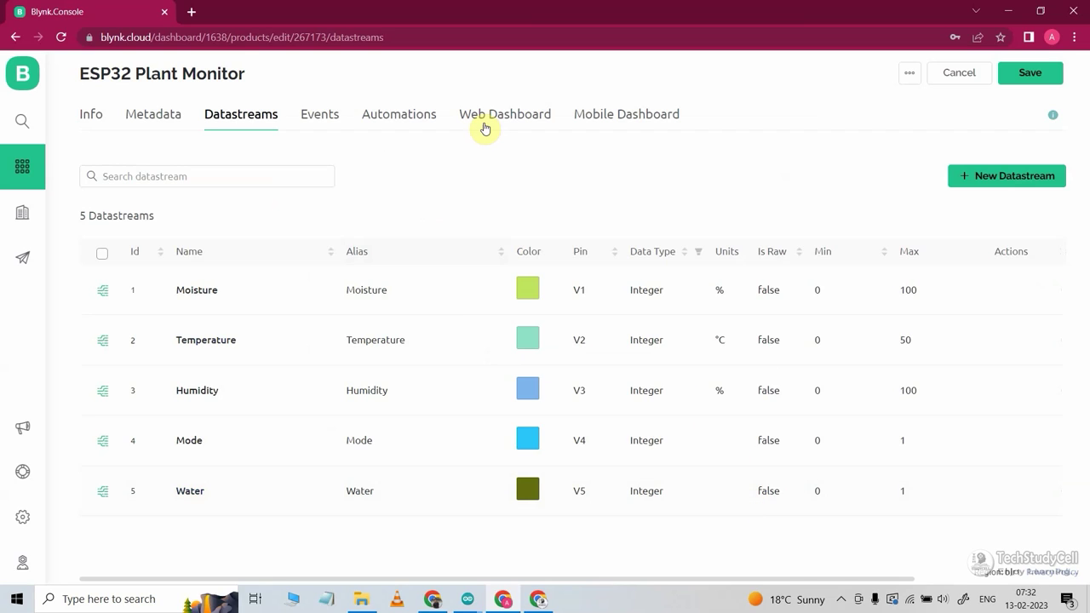
# Open the product's web dashboard and place two Switch widgets side by side on the canvas.
pyautogui.click(486, 125)
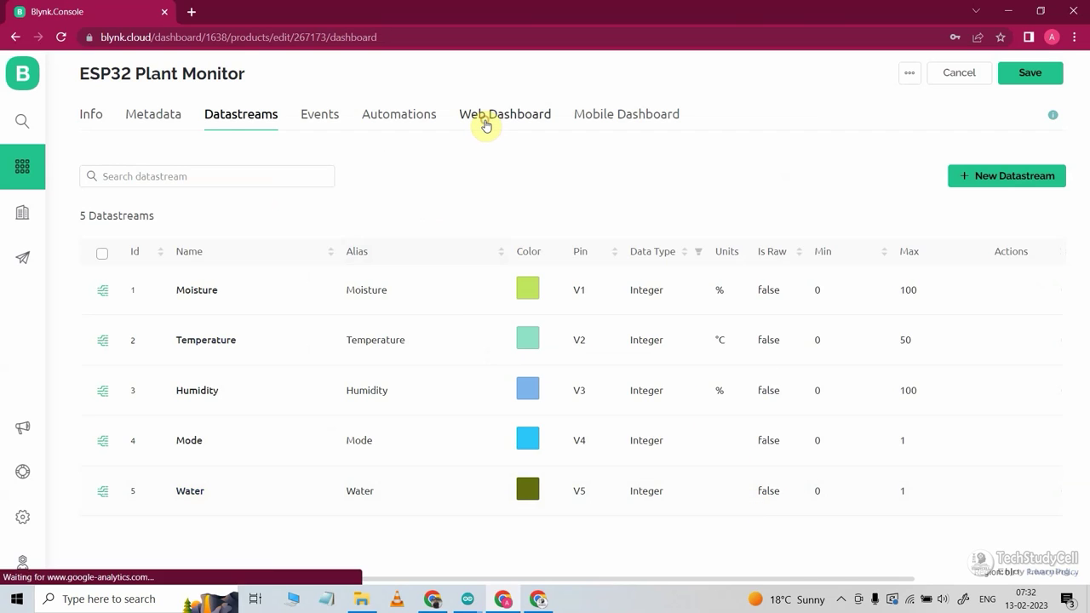
pyautogui.moveTo(166, 273); pyautogui.dragTo(477, 397)
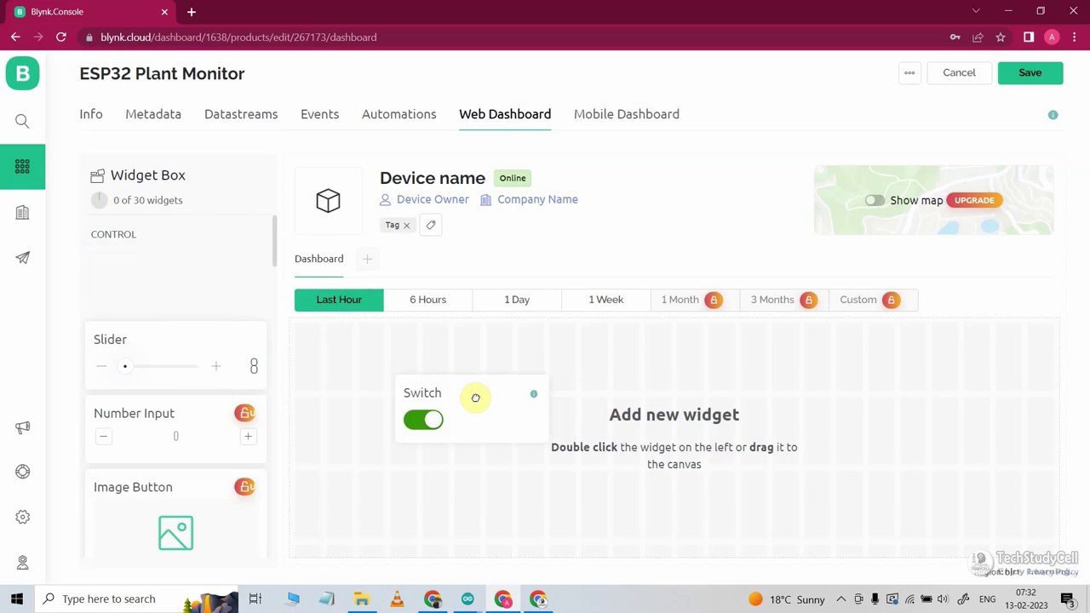
pyautogui.moveTo(194, 297); pyautogui.dragTo(649, 429)
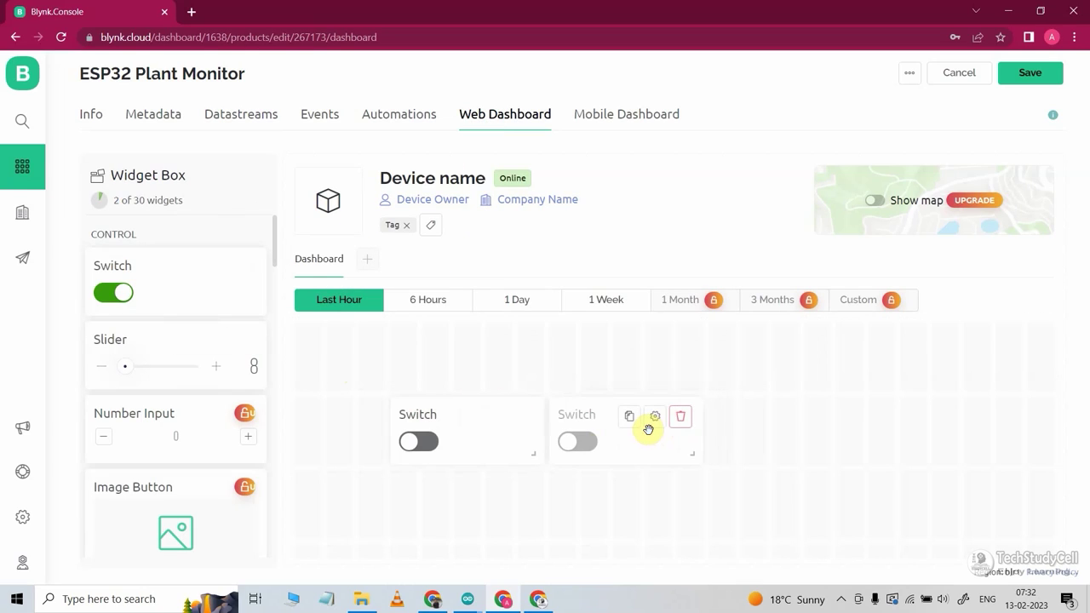
# Place a Gauge widget beside the second Switch and a Label widget beneath each of the two Switches.
pyautogui.scroll(-6, 139, 489)
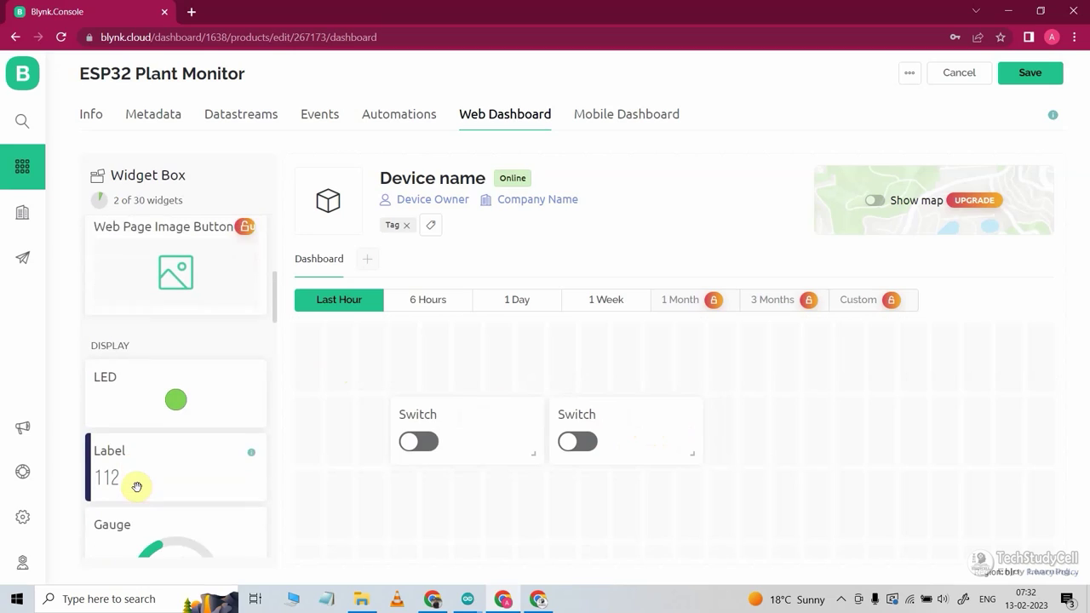
pyautogui.moveTo(137, 487); pyautogui.dragTo(758, 448)
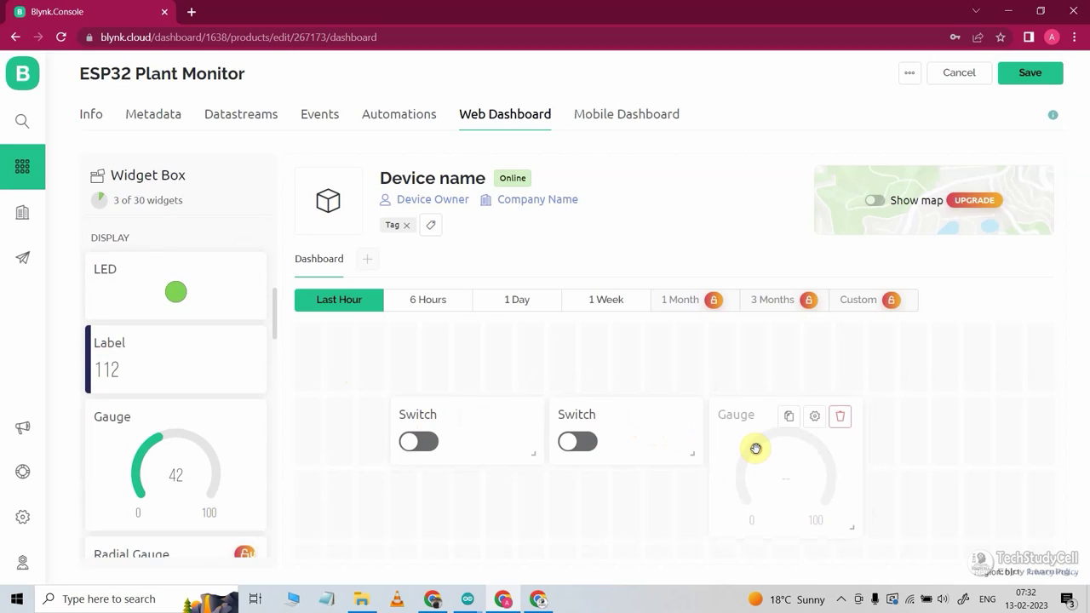
pyautogui.moveTo(126, 360); pyautogui.dragTo(421, 501)
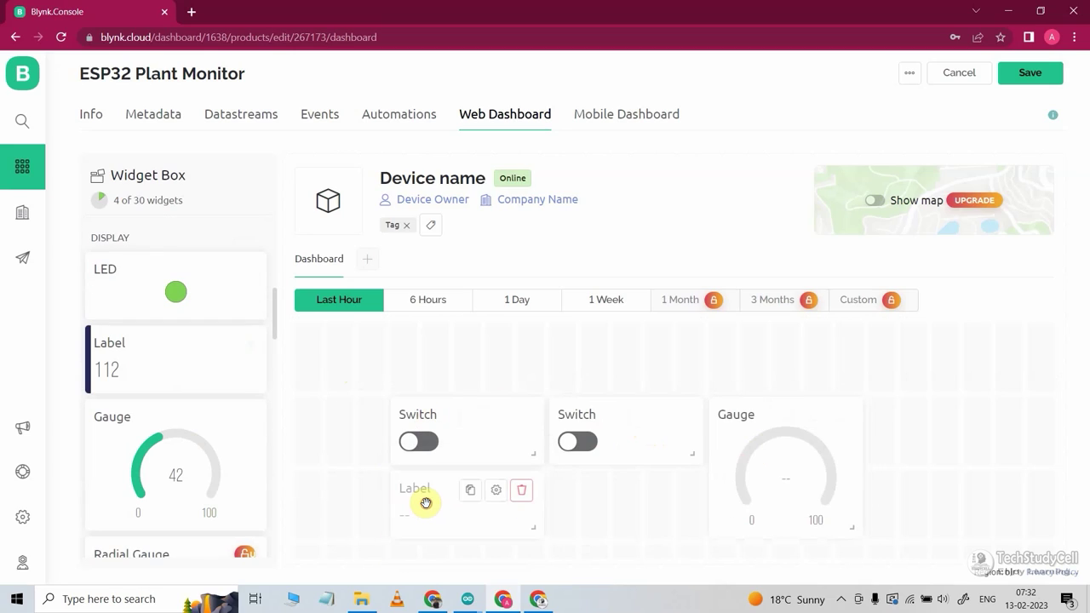
pyautogui.moveTo(165, 367); pyautogui.dragTo(634, 511)
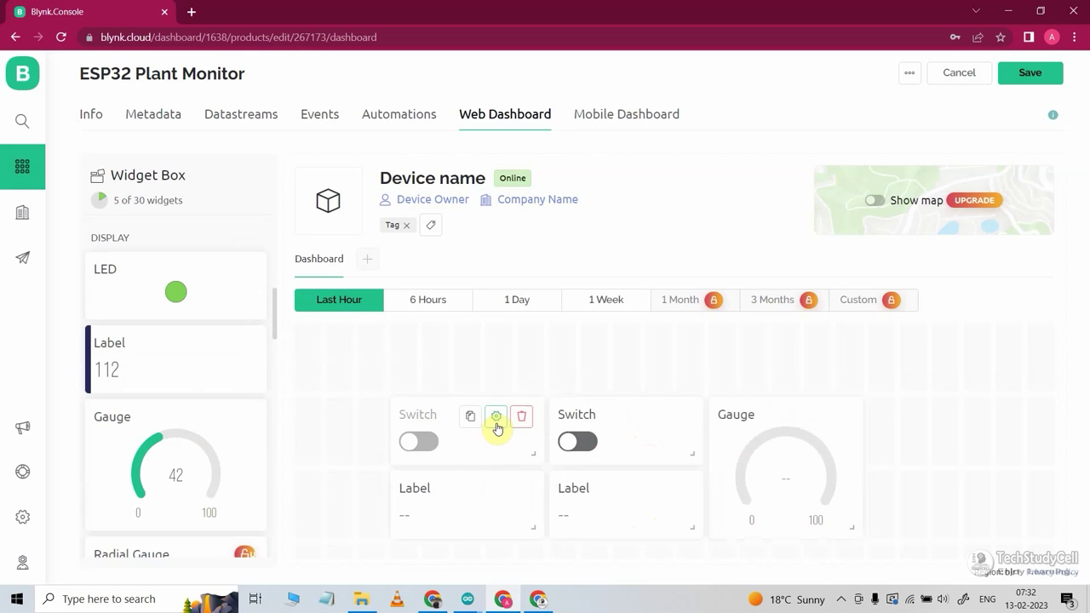
# Link the first Switch widget to the Mode (V4) datastream and the second Switch to Water (V5).
pyautogui.click(497, 418)
pyautogui.click(288, 234)
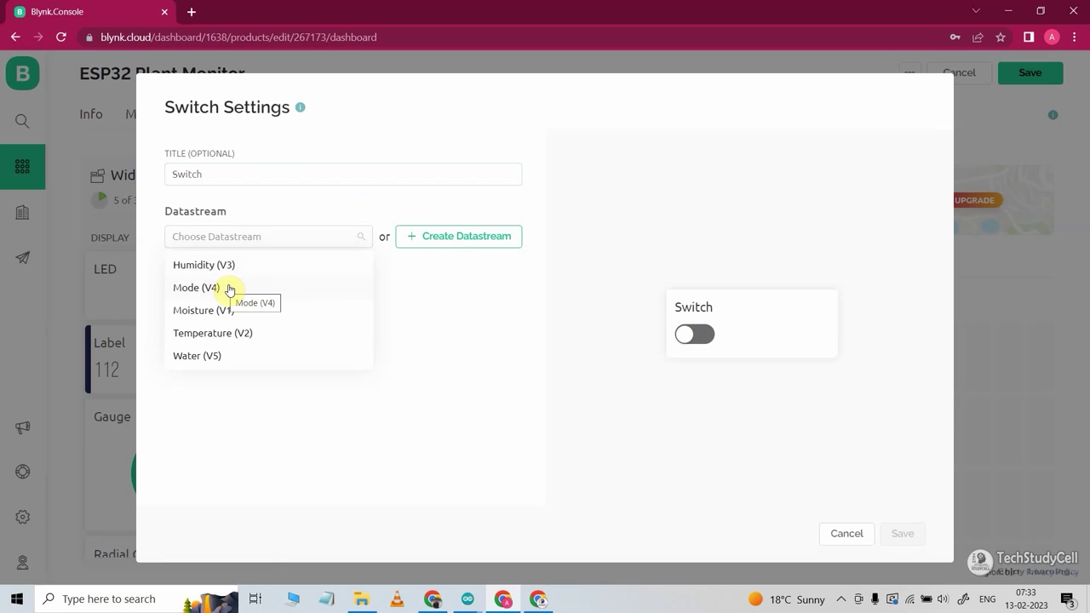
pyautogui.click(231, 290)
pyautogui.click(901, 534)
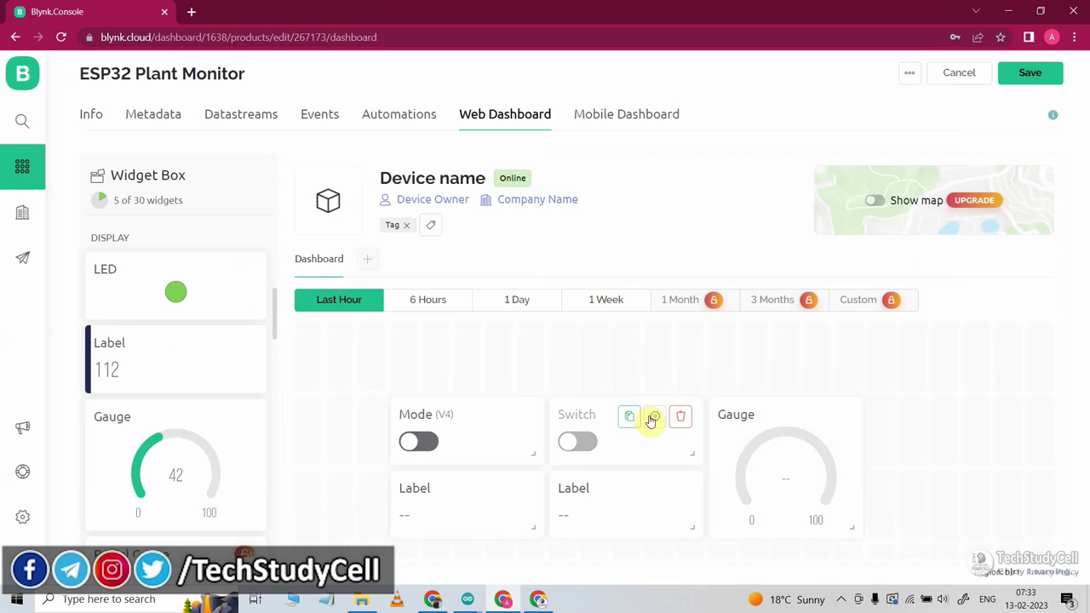
pyautogui.click(647, 418)
pyautogui.click(302, 236)
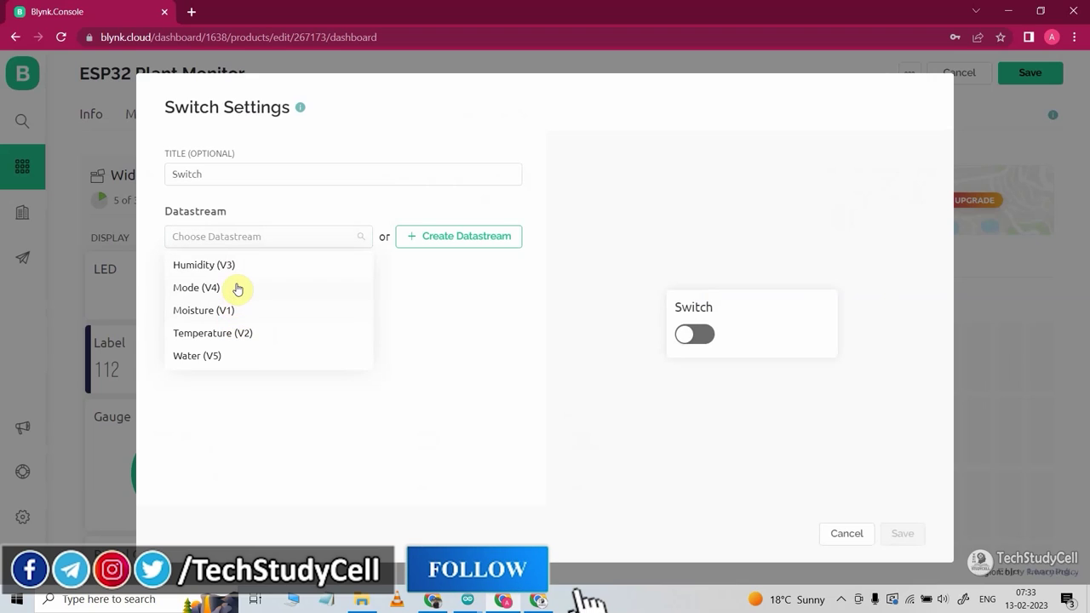
pyautogui.click(227, 355)
pyautogui.click(902, 533)
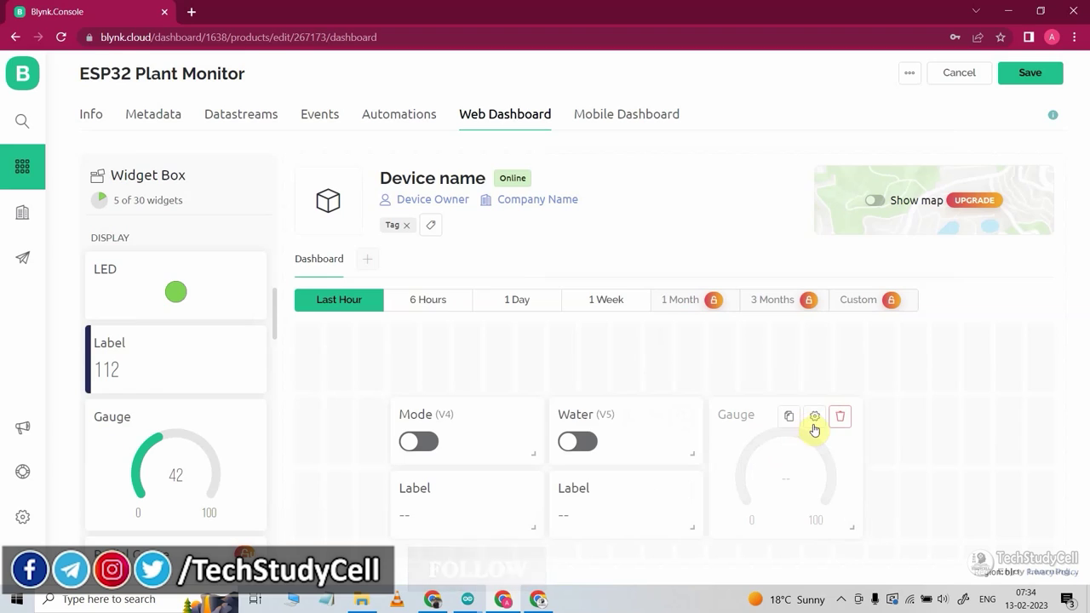
# Link the Gauge widget to the Moisture (V1) datastream and save its settings.
pyautogui.click(815, 416)
pyautogui.click(332, 236)
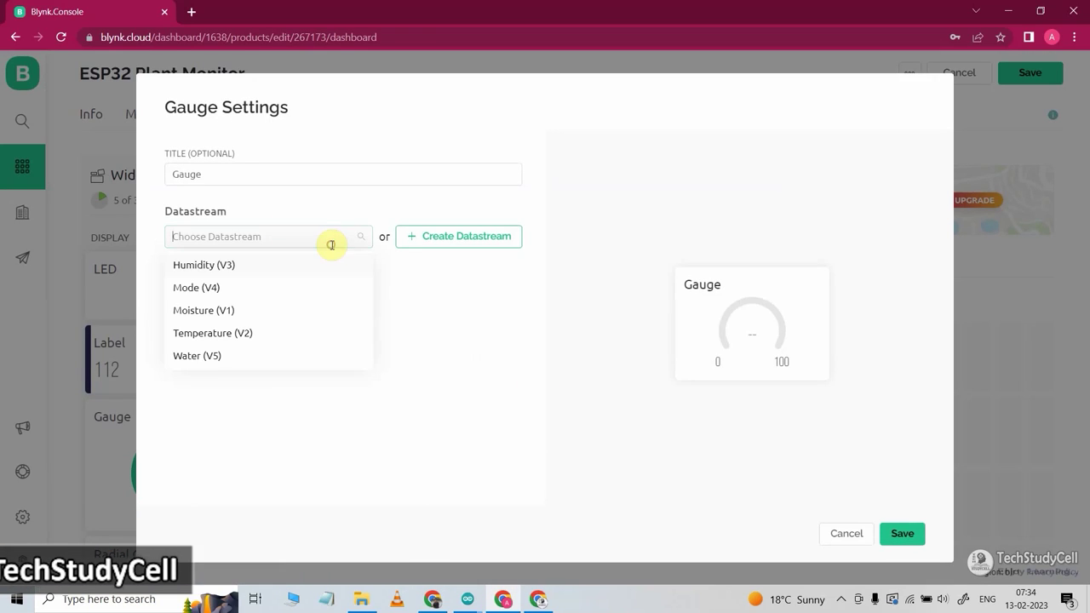
pyautogui.click(225, 312)
pyautogui.click(902, 533)
# Link the first Label widget to the Temperature (V2) datastream and the second Label to Humidity (V3).
pyautogui.moveTo(453, 504)
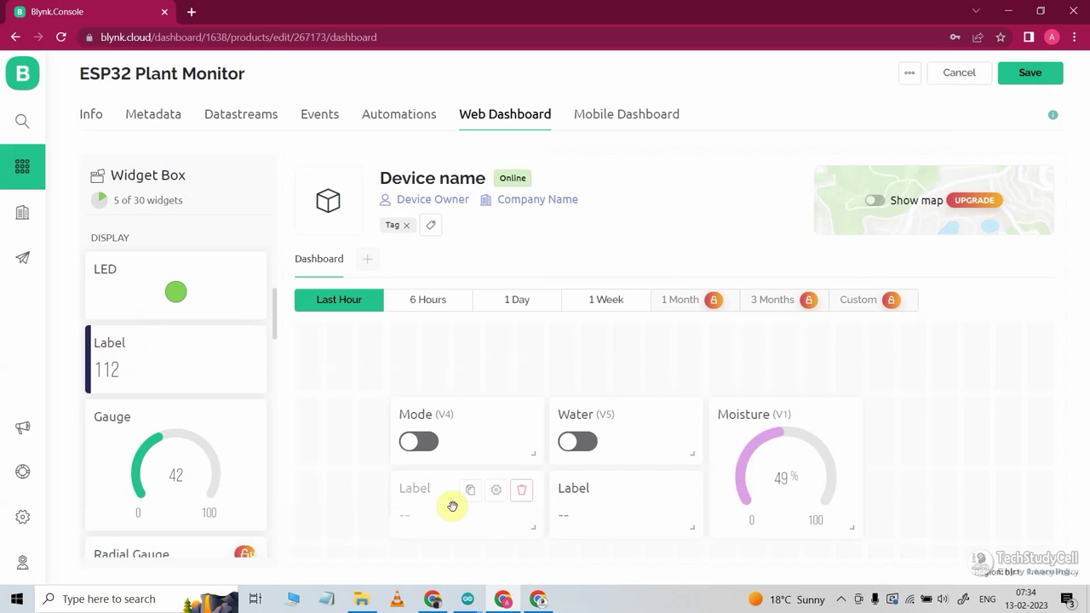
pyautogui.click(496, 499)
pyautogui.click(353, 236)
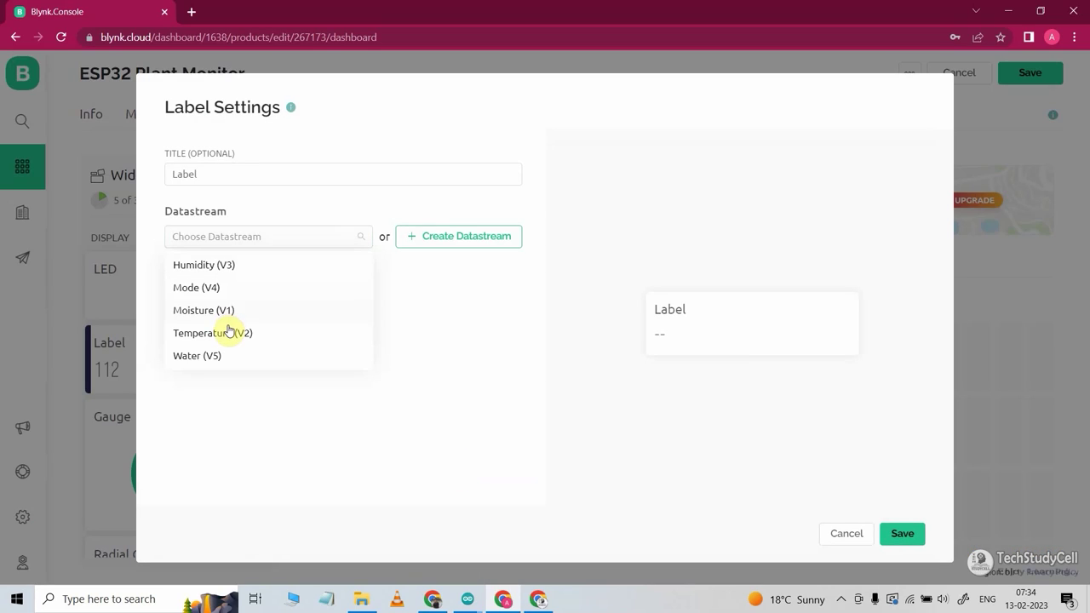
pyautogui.click(298, 329)
pyautogui.click(843, 525)
pyautogui.click(653, 494)
pyautogui.click(255, 236)
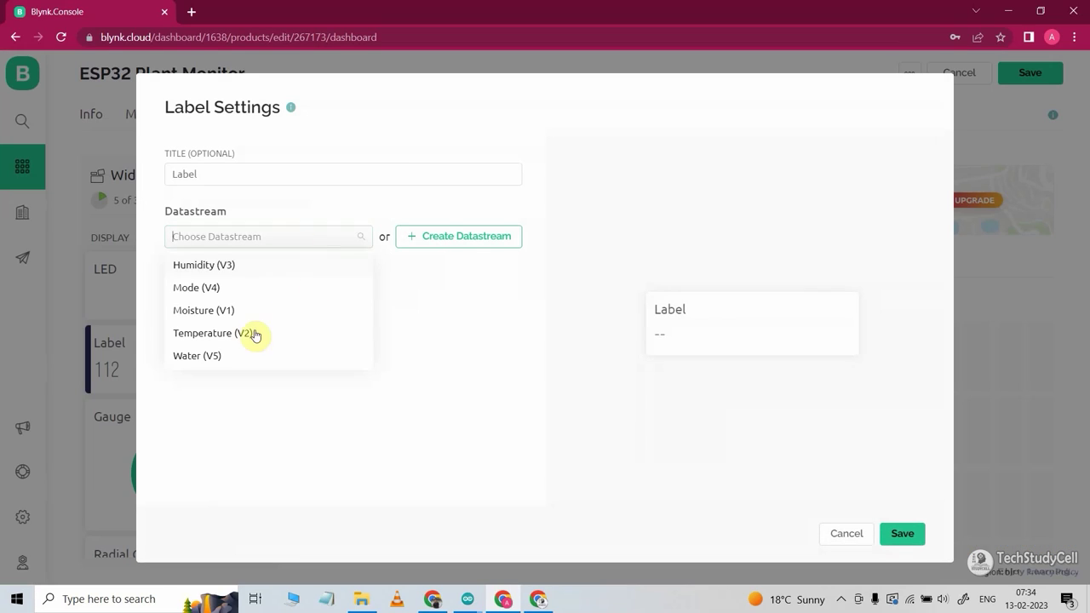
pyautogui.click(224, 265)
pyautogui.click(902, 533)
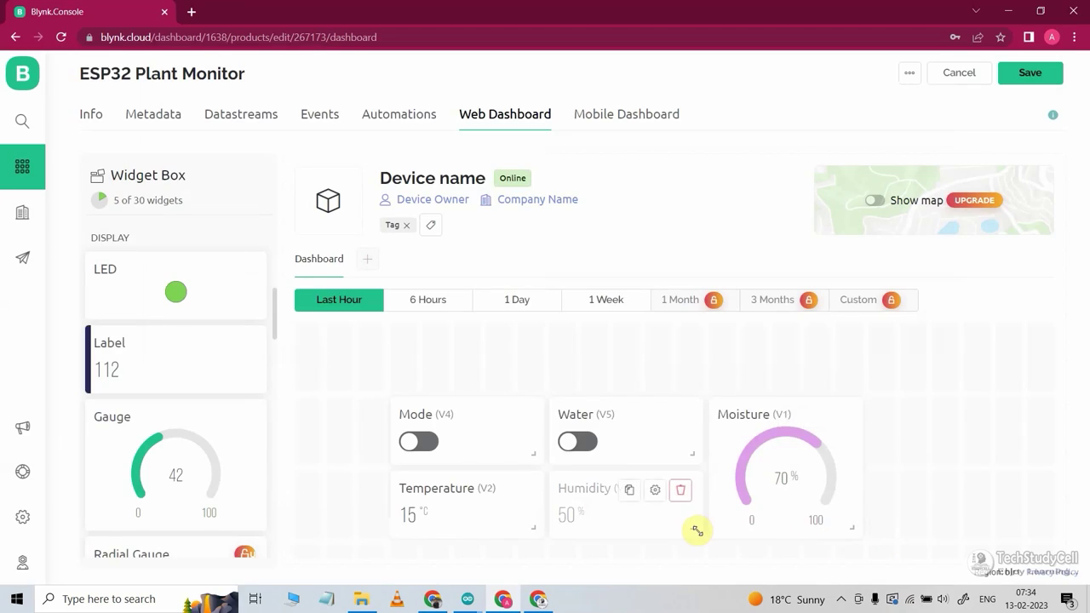
# Review the product's datastream list and open its automations.
pyautogui.click(238, 118)
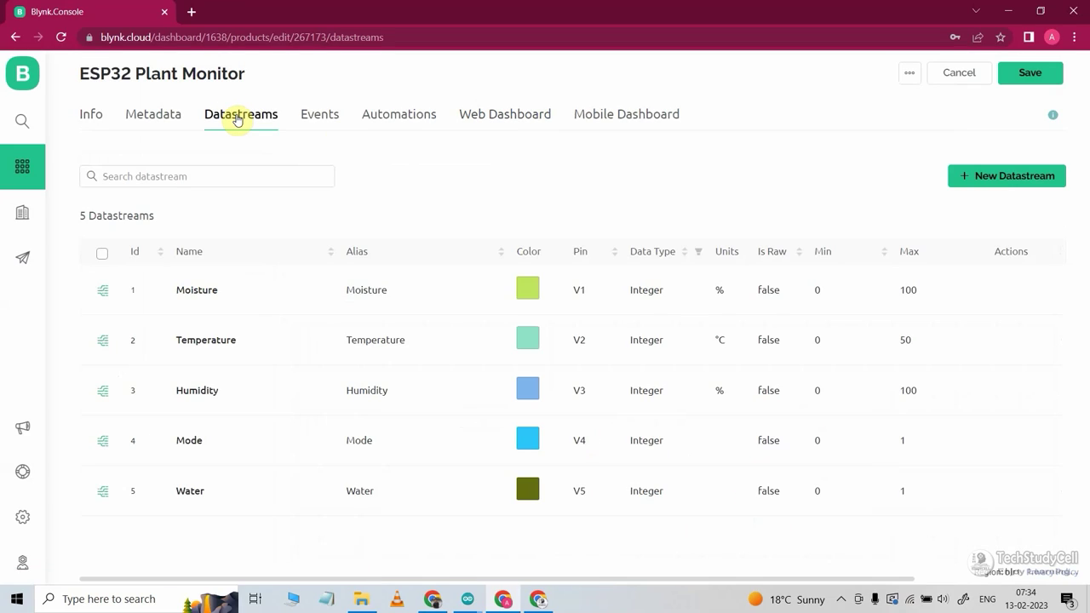
pyautogui.click(397, 117)
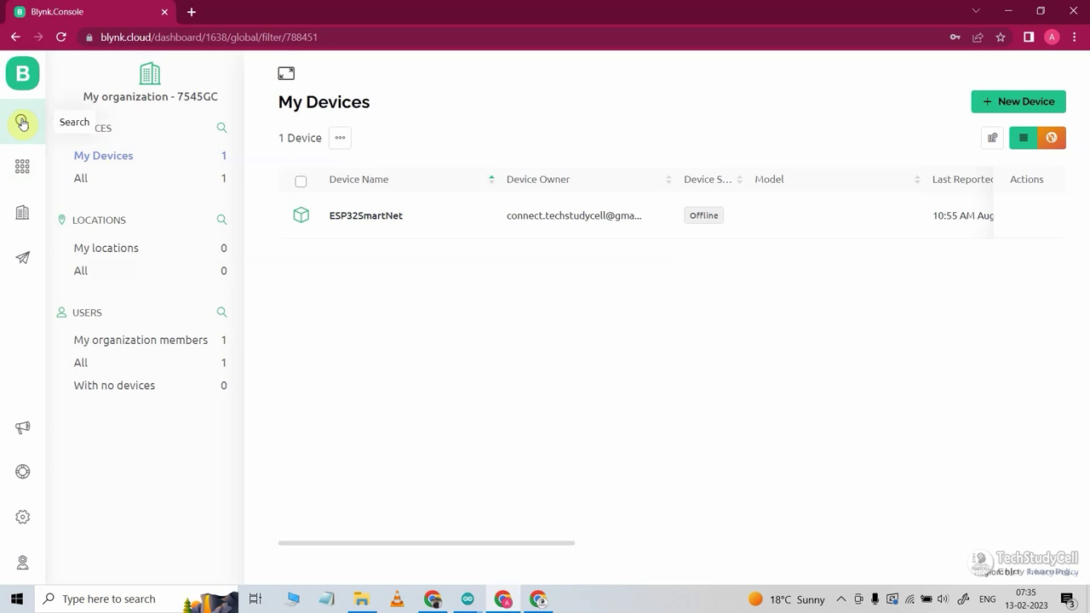
# Create a new device named ESP32 Plant Monitor from the template of that name, open its device info and dismiss the firmware code popup.
pyautogui.click(1010, 105)
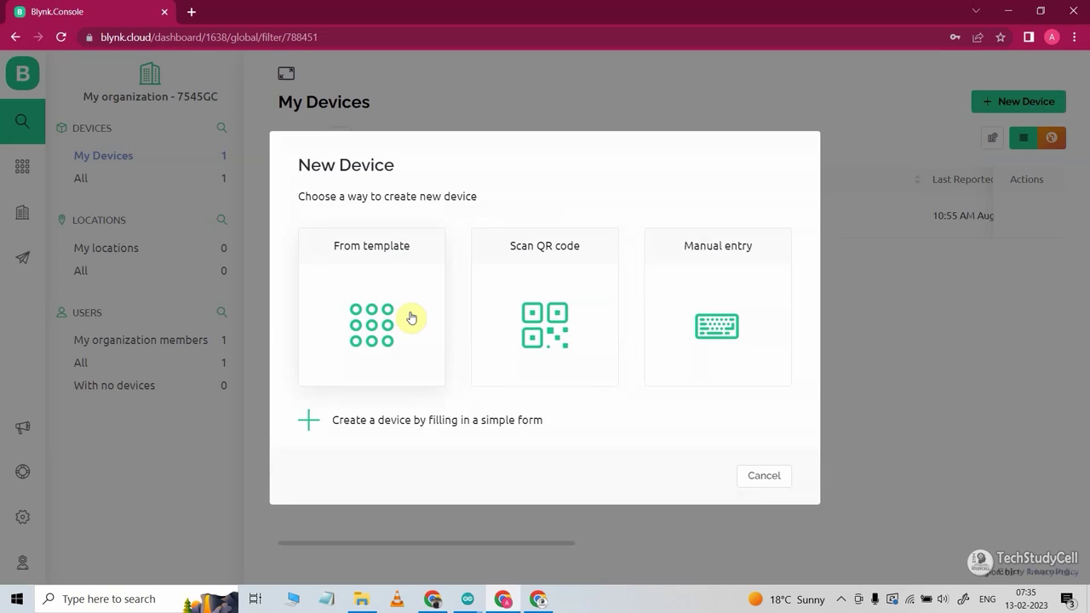
pyautogui.click(410, 316)
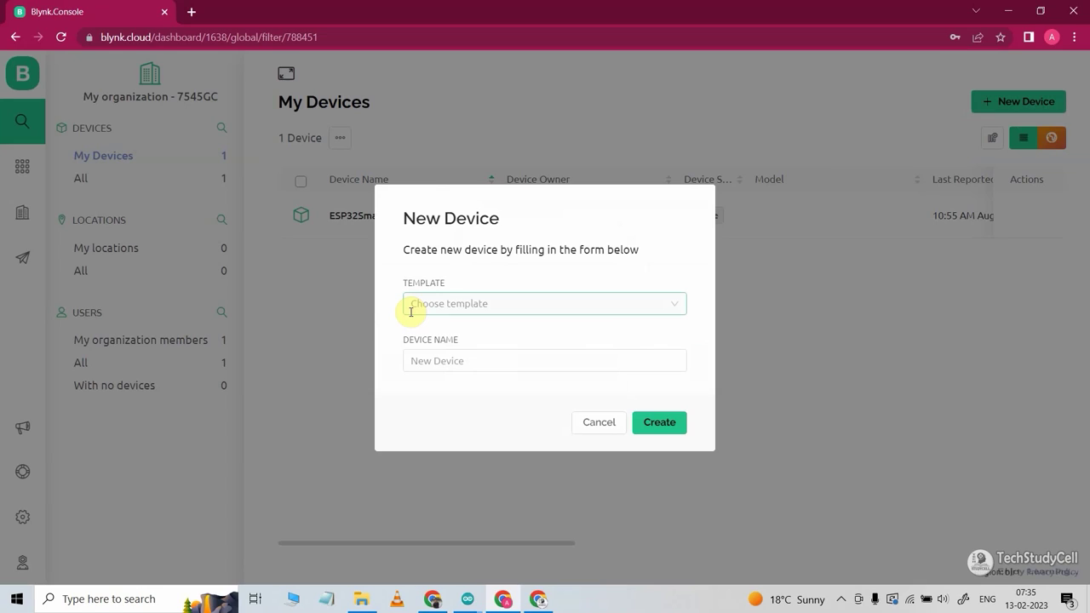
pyautogui.click(516, 308)
pyautogui.click(488, 363)
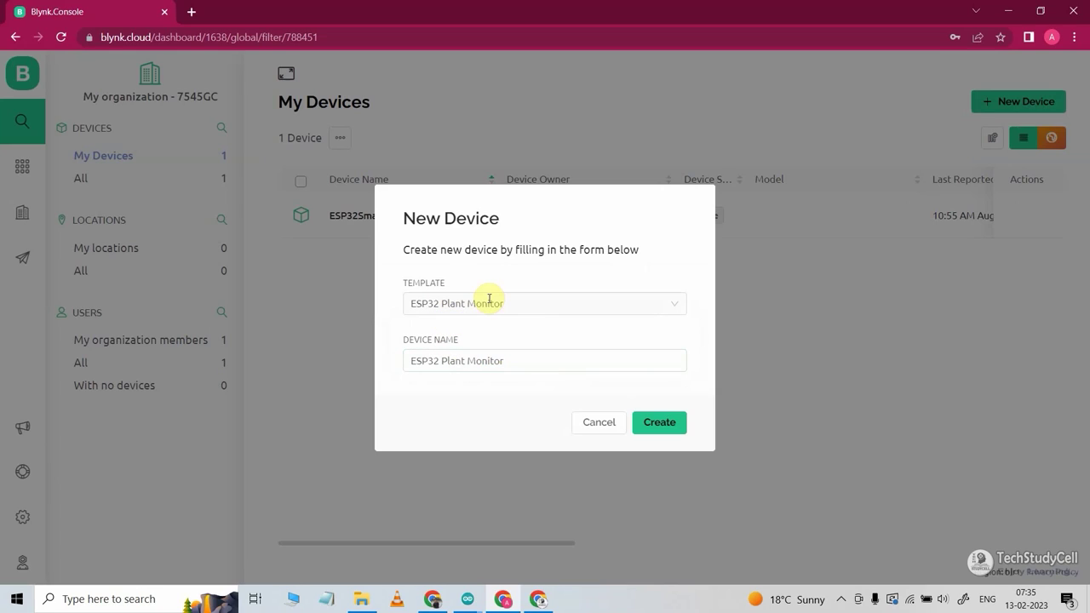
pyautogui.click(552, 367)
pyautogui.moveTo(537, 363); pyautogui.dragTo(514, 361)
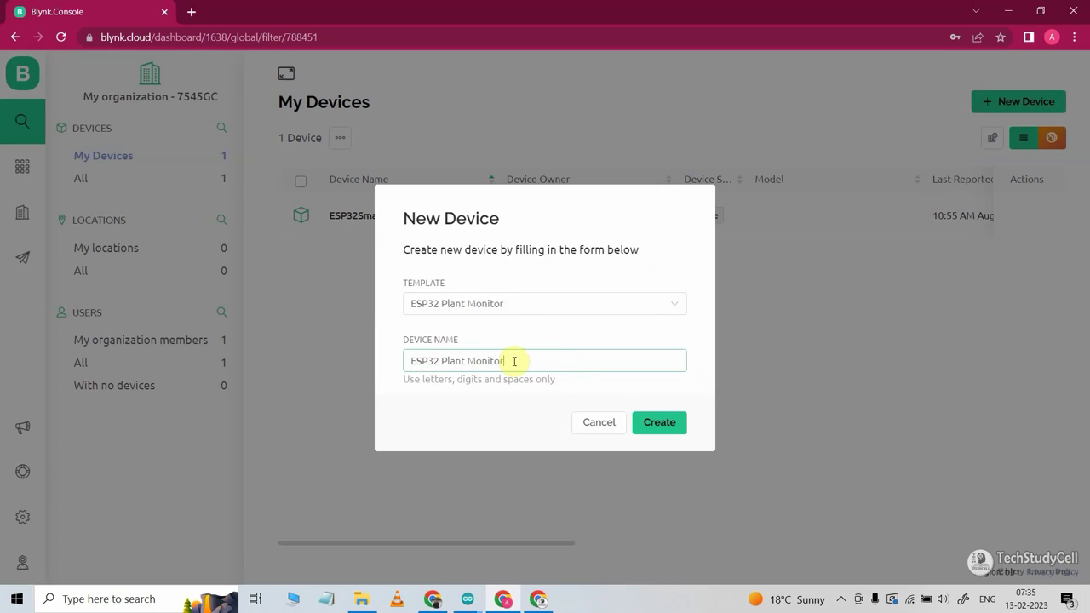
pyautogui.click(658, 426)
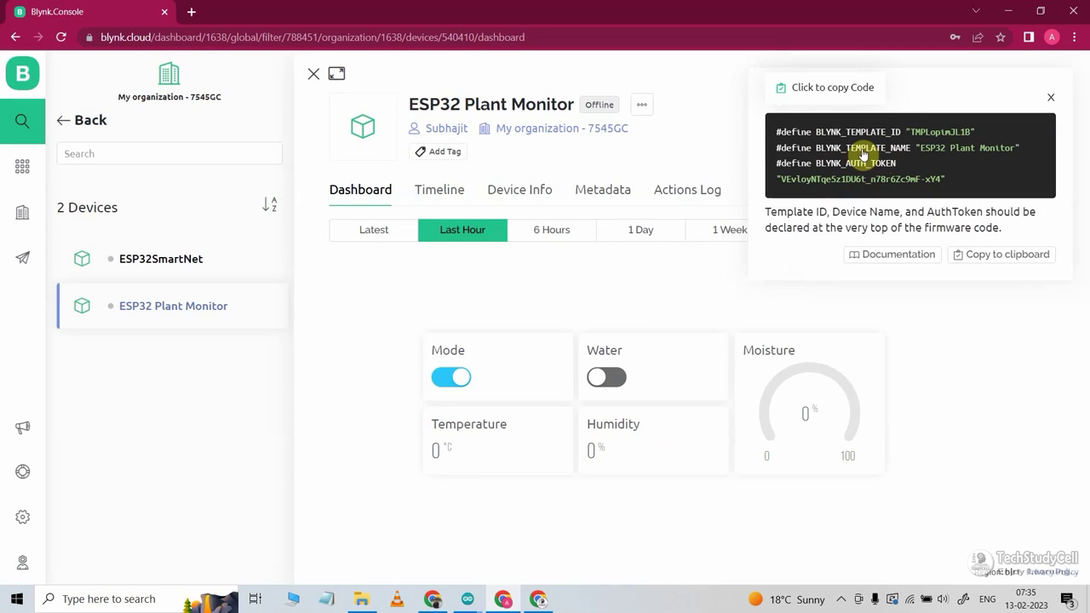
pyautogui.click(521, 202)
pyautogui.click(1050, 101)
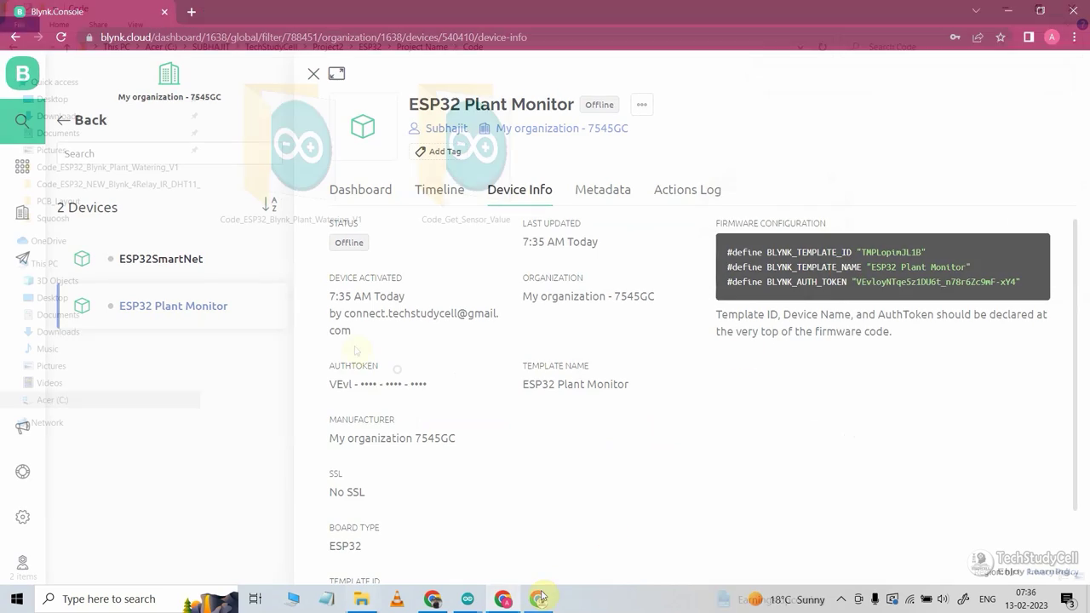
# Look over the code folders and read through the IoT Based Water Level Indicator article on the IoT Circuit Hub site.
pyautogui.moveTo(304, 324); pyautogui.dragTo(469, 183)
pyautogui.click(504, 393)
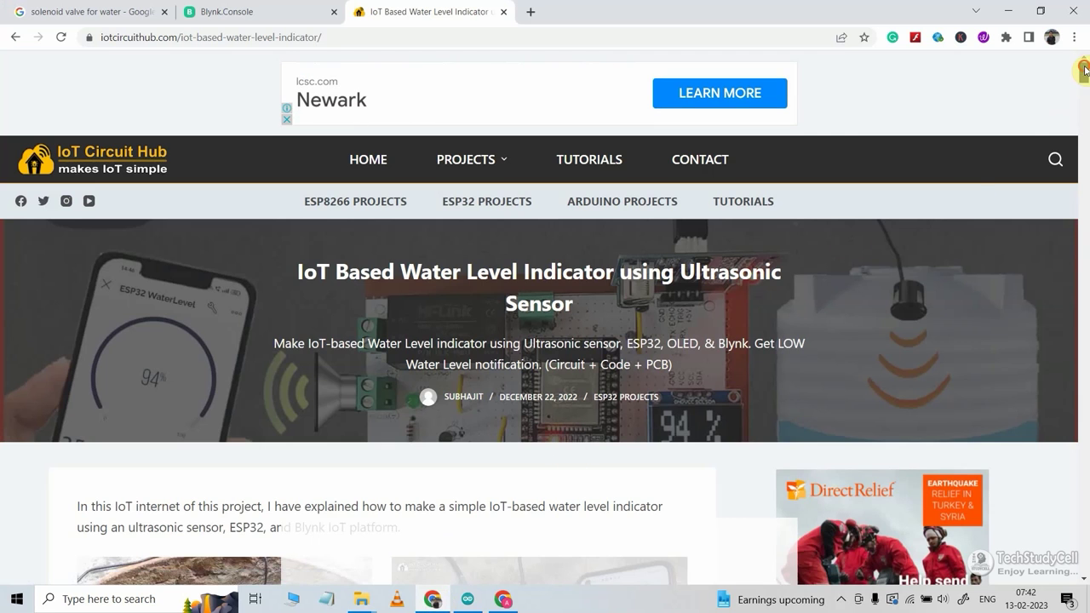
pyautogui.moveTo(1084, 70); pyautogui.dragTo(1085, 401)
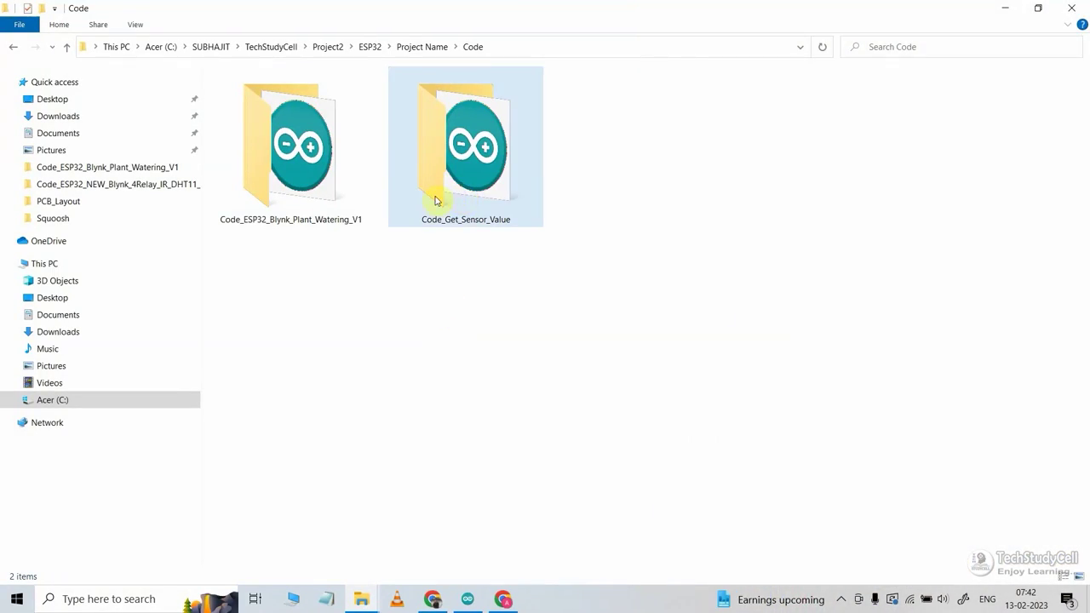
# Open the Code_Get_Sensor_Value sketch from the Code folder in the Arduino IDE and examine the lines that print the moisture value.
pyautogui.click(285, 189)
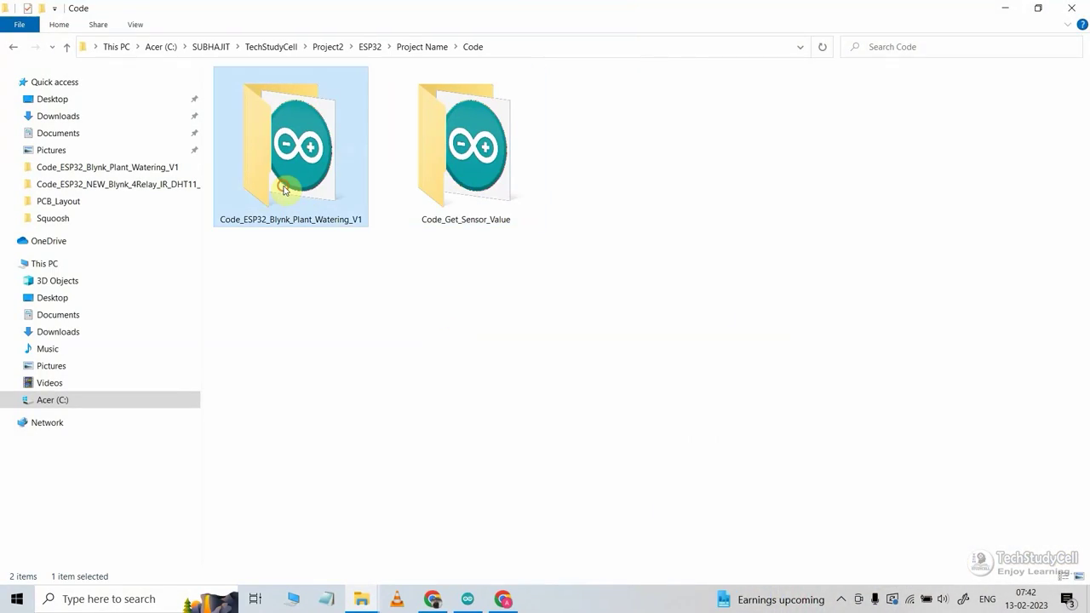
pyautogui.doubleClick(461, 175)
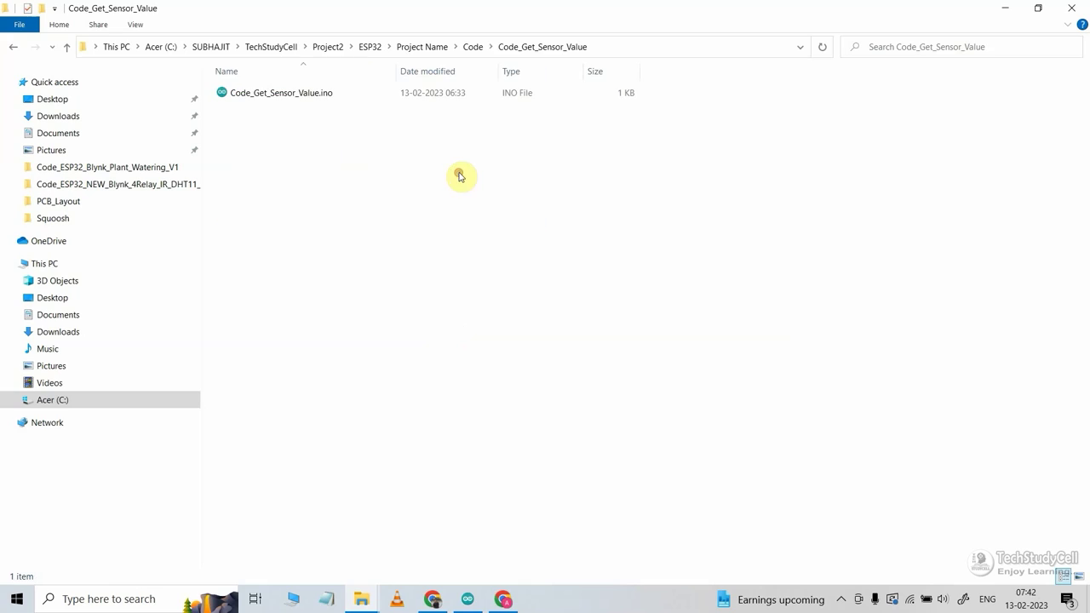
pyautogui.doubleClick(294, 100)
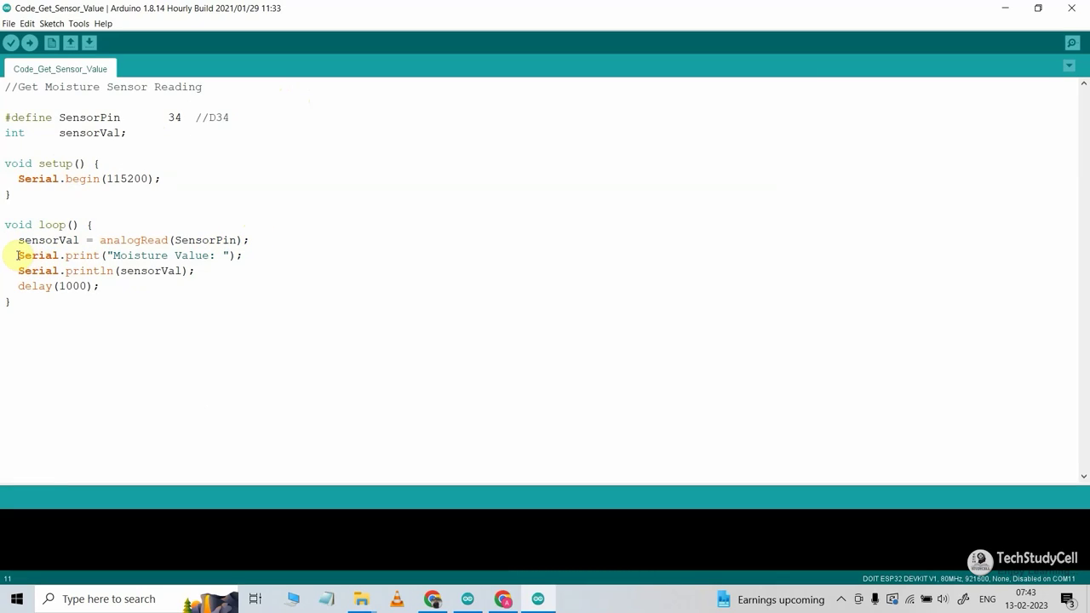
pyautogui.moveTo(16, 255); pyautogui.dragTo(244, 271)
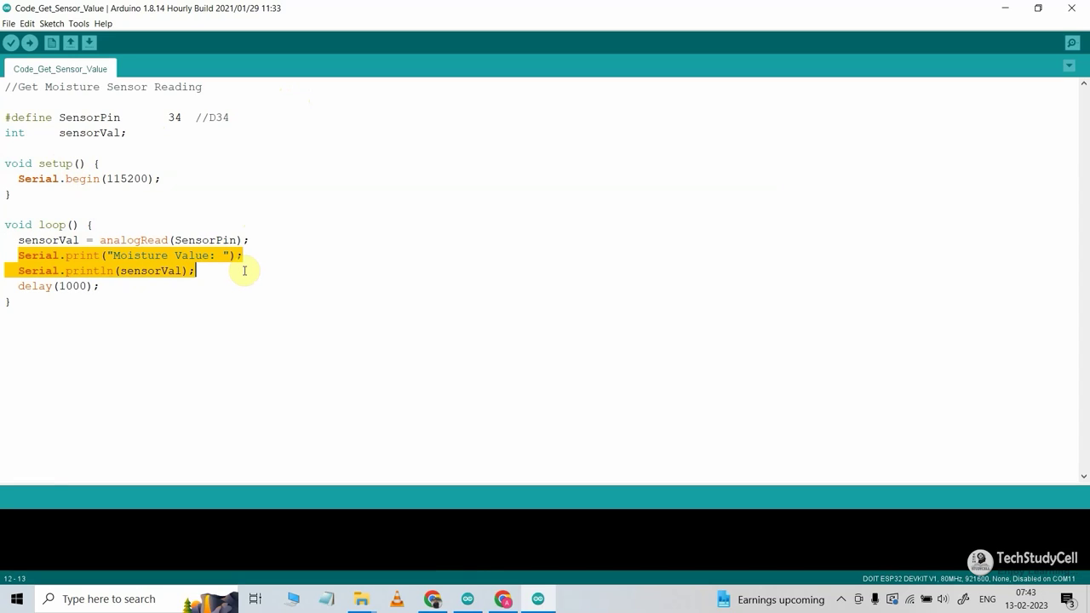
pyautogui.click(431, 253)
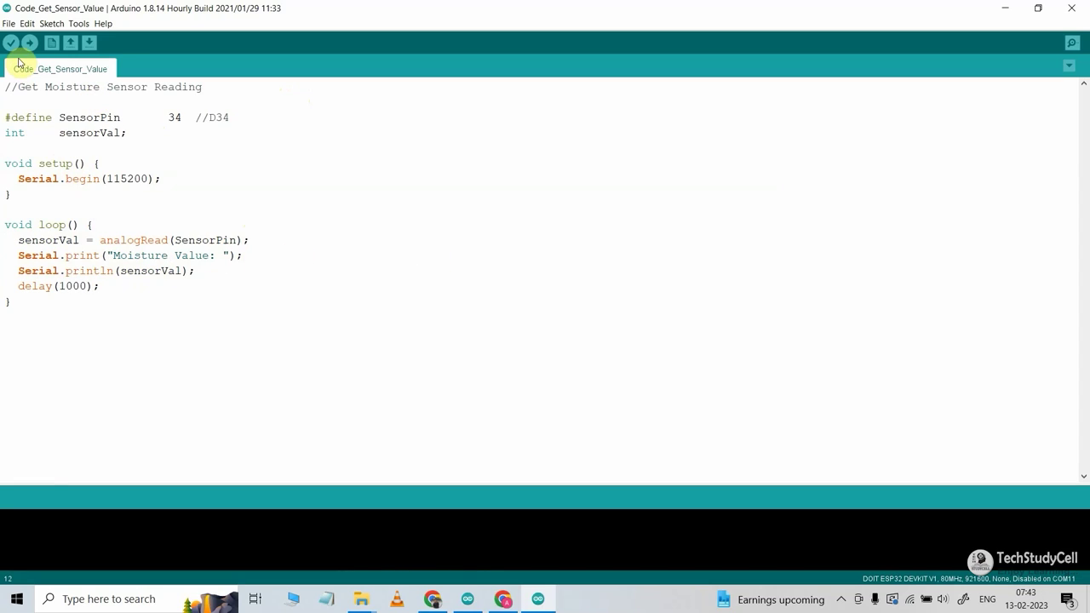
# Upload the moisture sensor sketch to the ESP32 and open the serial monitor at 115200 baud.
pyautogui.click(28, 43)
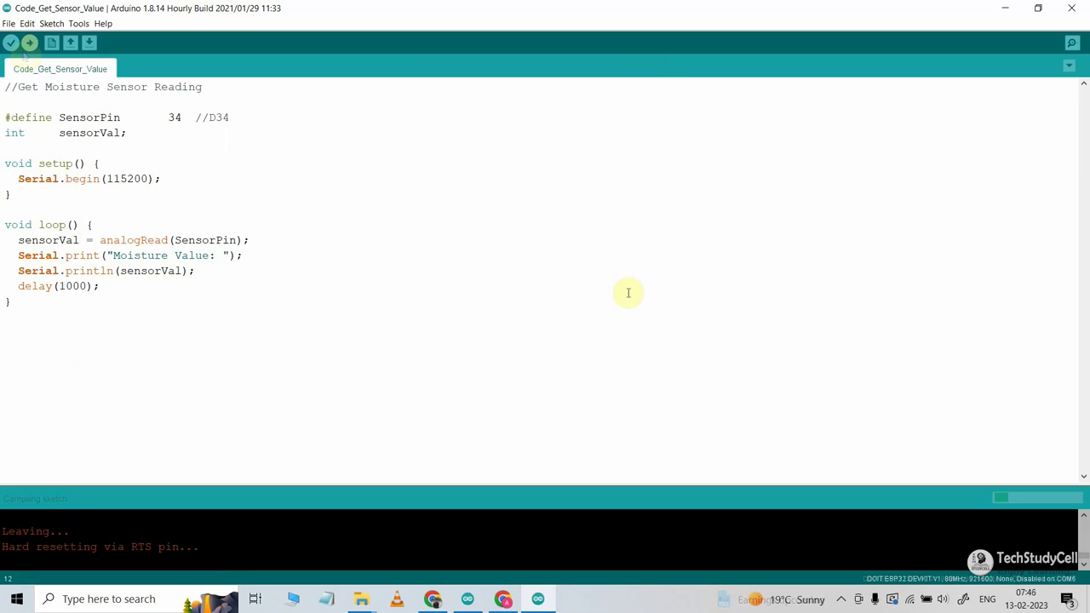
pyautogui.click(1071, 47)
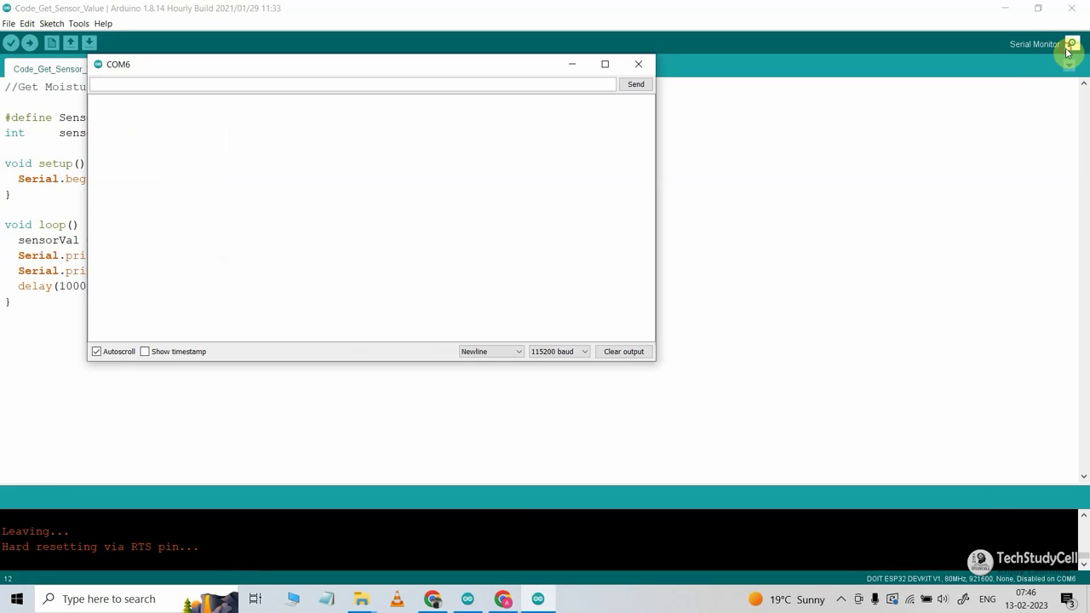
pyautogui.click(558, 353)
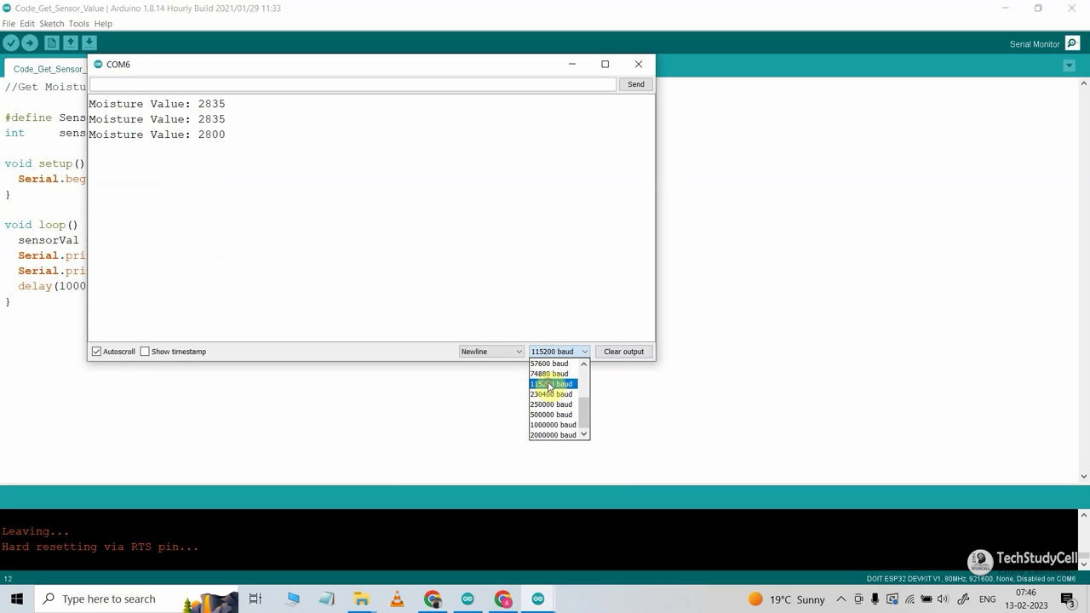
pyautogui.click(550, 385)
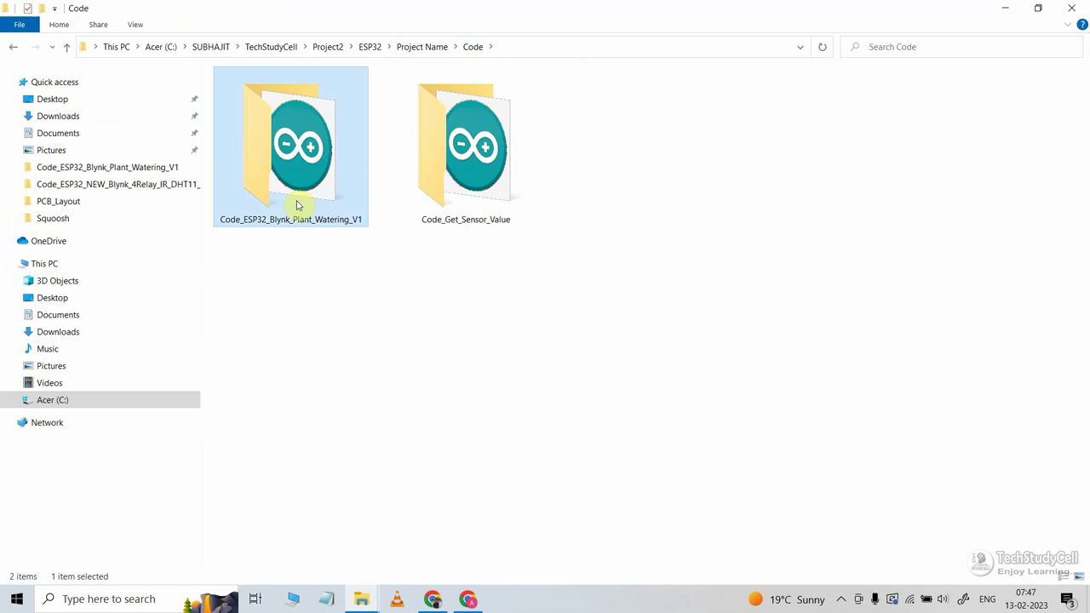
# Open the Code_ESP32_Blynk_Plant_Watering_V1 sketch and highlight the required ESP32 board version in its header comment.
pyautogui.doubleClick(298, 206)
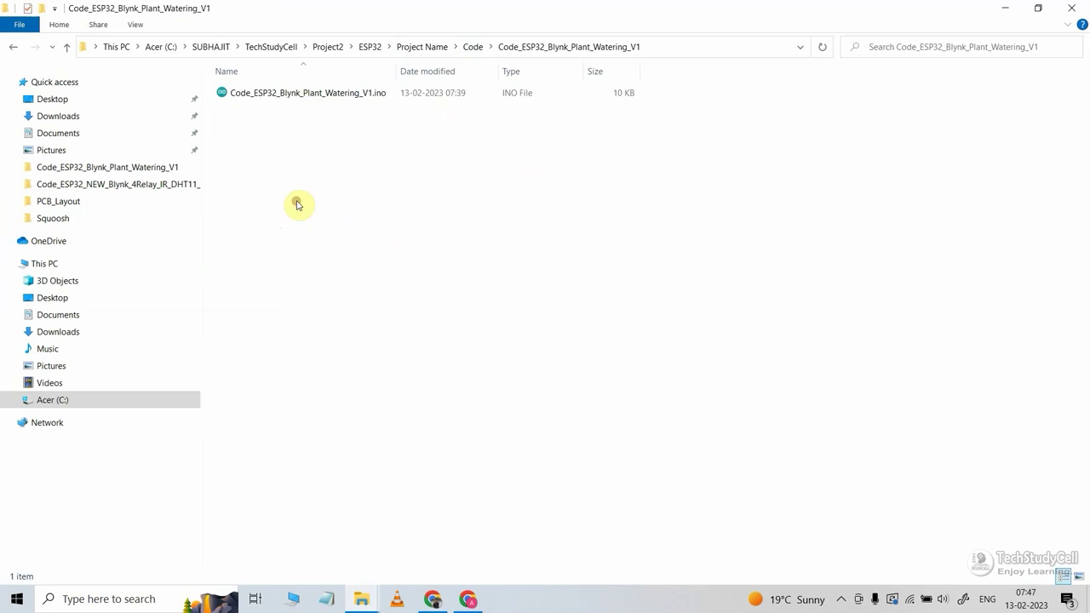
pyautogui.doubleClick(320, 94)
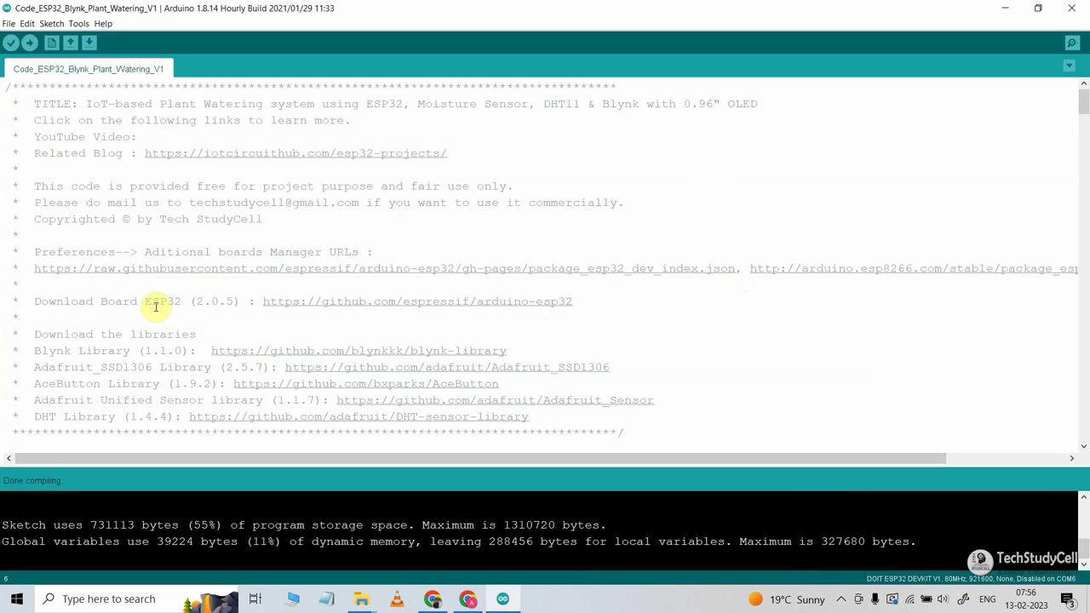
pyautogui.moveTo(146, 302); pyautogui.dragTo(295, 303)
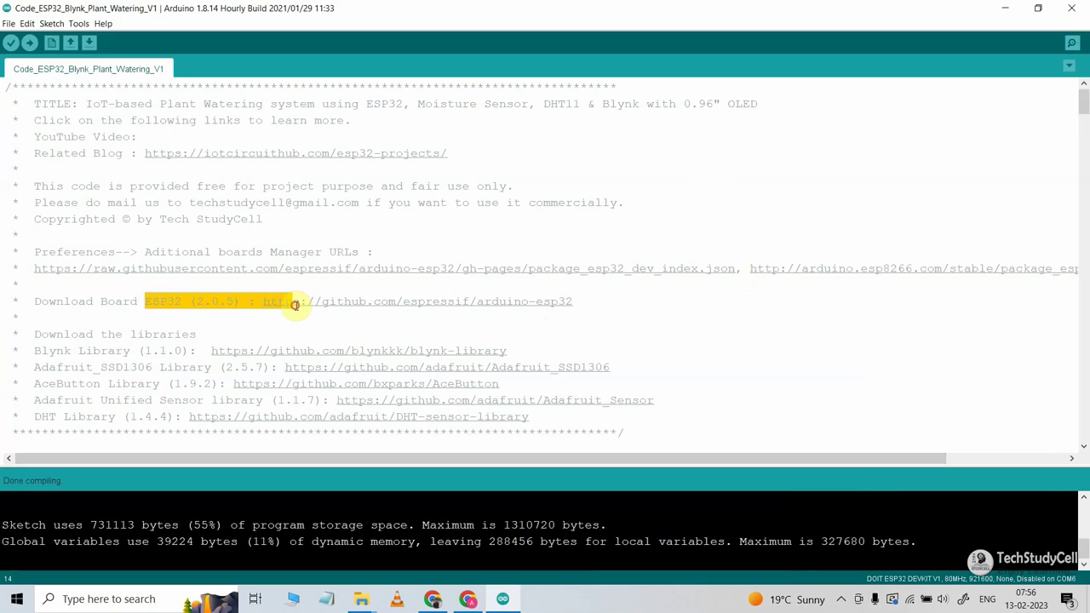
# Replace the empty Blynk template ID, template name and auth token defines with the firmware configuration copied from the ESP32 Plant Monitor device in Blynk.Console.
pyautogui.moveTo(38, 349); pyautogui.dragTo(322, 416)
pyautogui.scroll(-6, 162, 421)
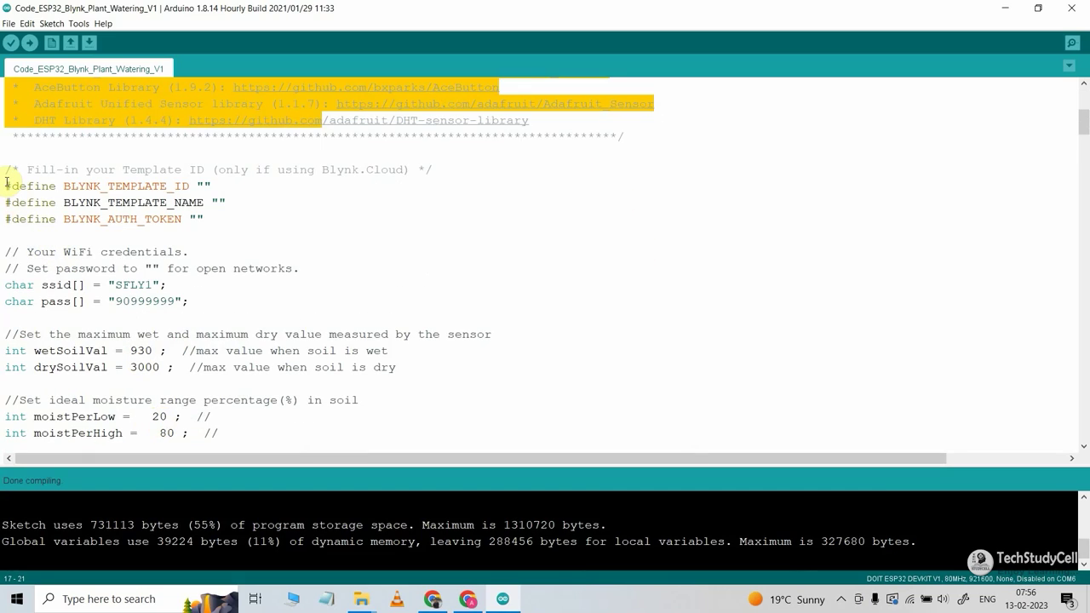
pyautogui.moveTo(5, 186); pyautogui.dragTo(203, 219)
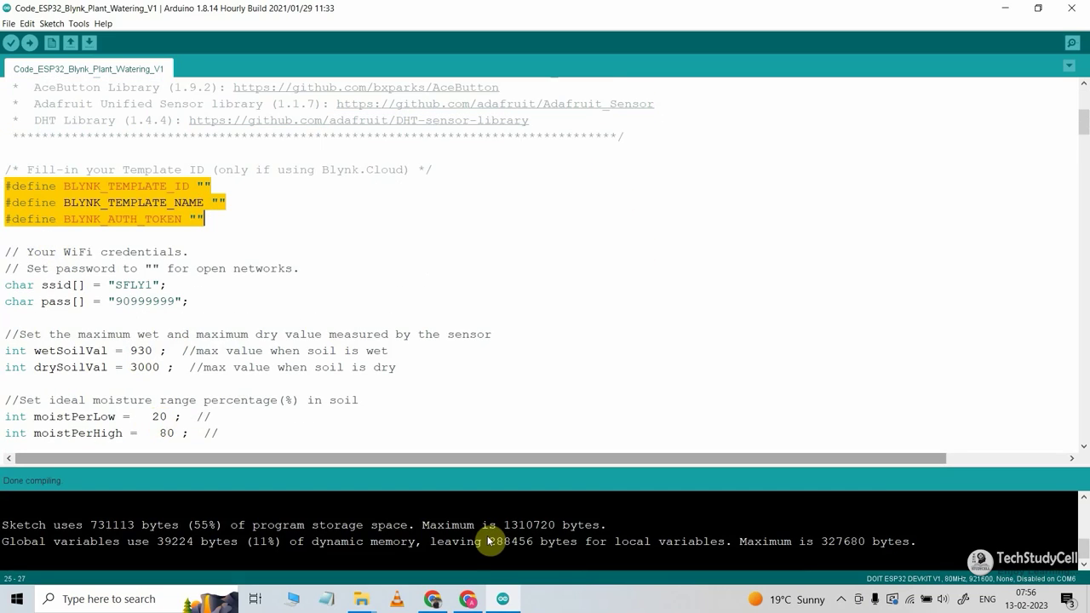
pyautogui.click(468, 600)
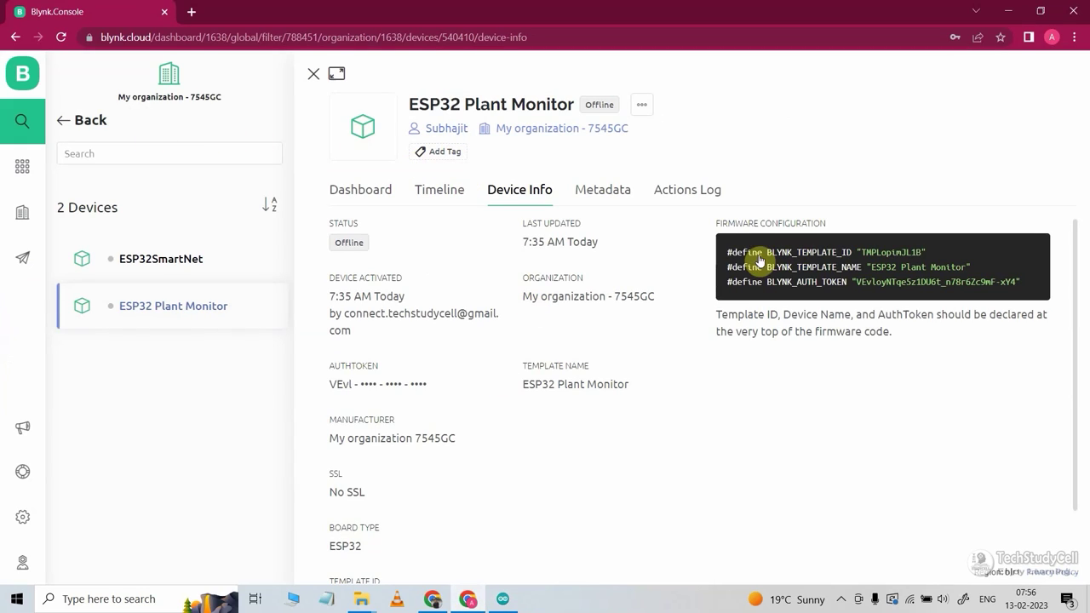
pyautogui.click(833, 284)
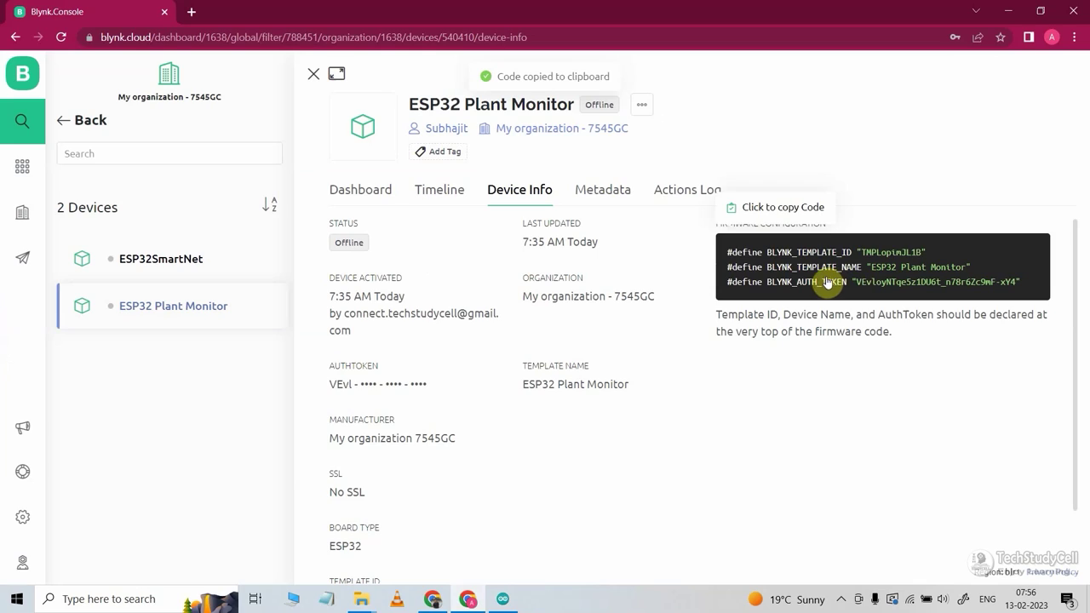
pyautogui.click(504, 601)
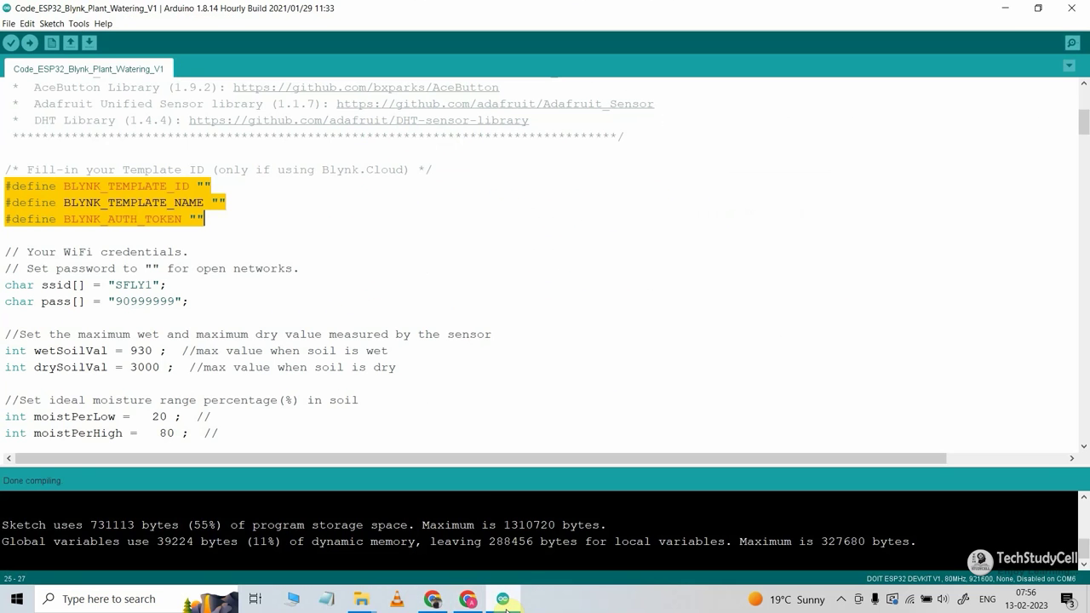
pyautogui.hotkey('ctrl', 'v')
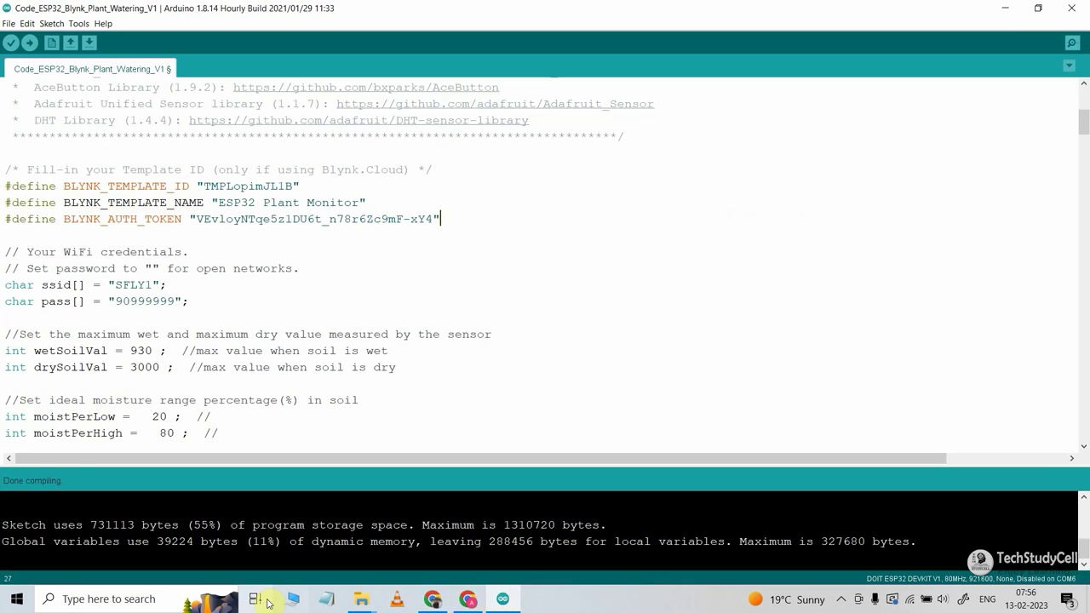
# Examine the WiFi credential lines and the wetSoilVal and drySoilVal sensor calibration lines in the sketch, highlighting each of them.
pyautogui.moveTo(114, 287); pyautogui.dragTo(175, 301)
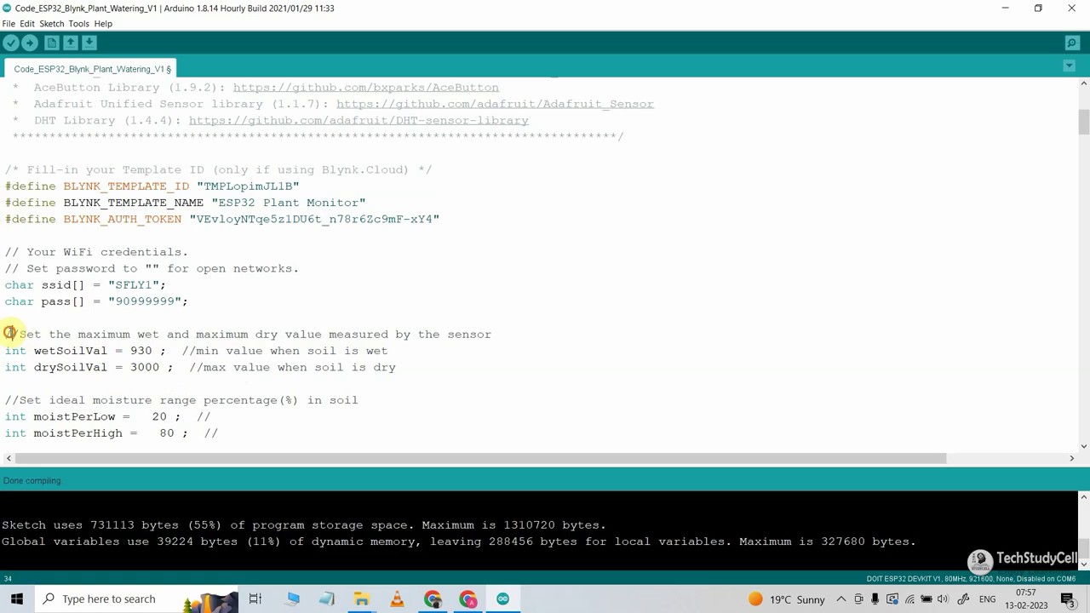
pyautogui.moveTo(9, 333); pyautogui.dragTo(199, 367)
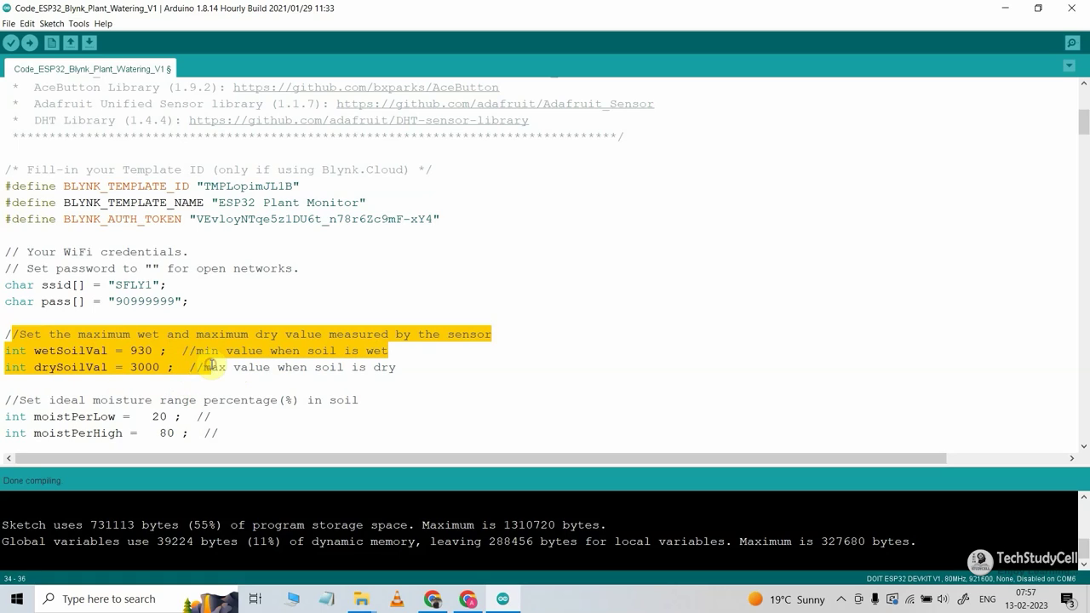
pyautogui.click(212, 366)
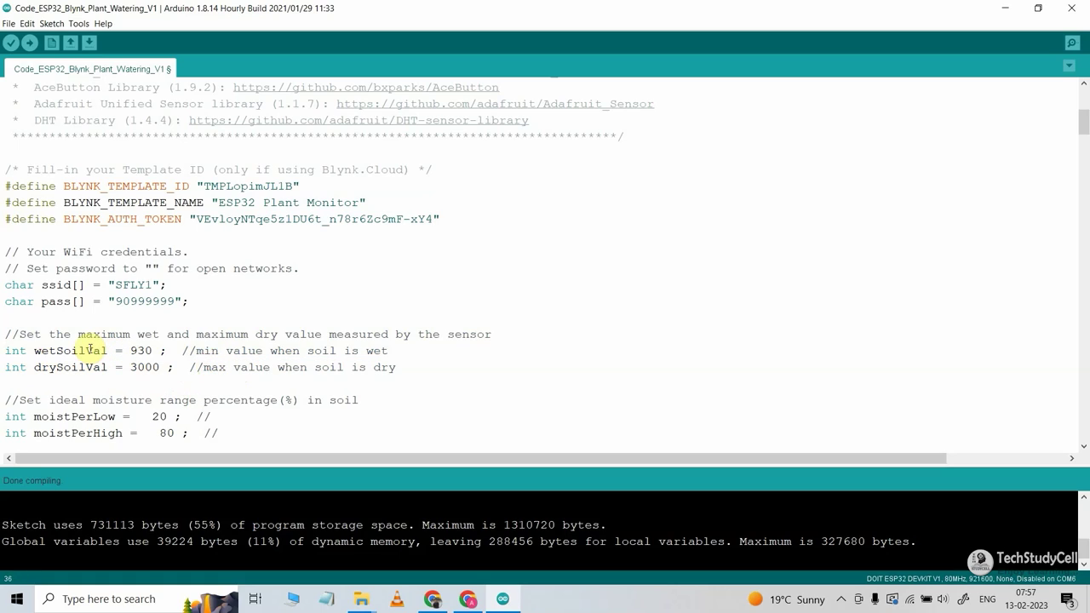
pyautogui.moveTo(71, 350); pyautogui.dragTo(167, 349)
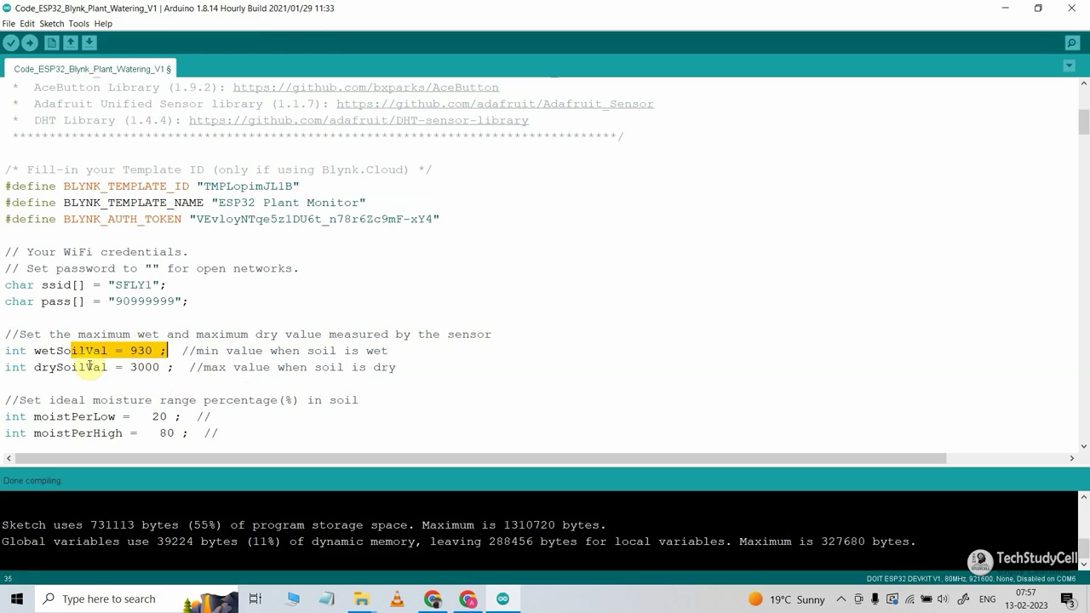
pyautogui.click(50, 367)
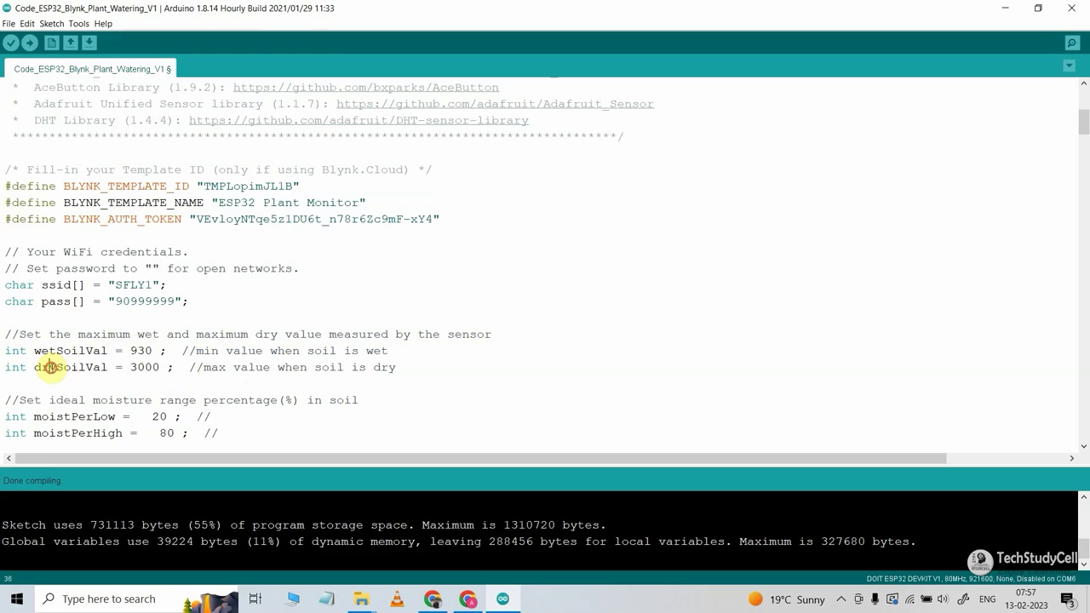
pyautogui.moveTo(50, 368); pyautogui.dragTo(161, 367)
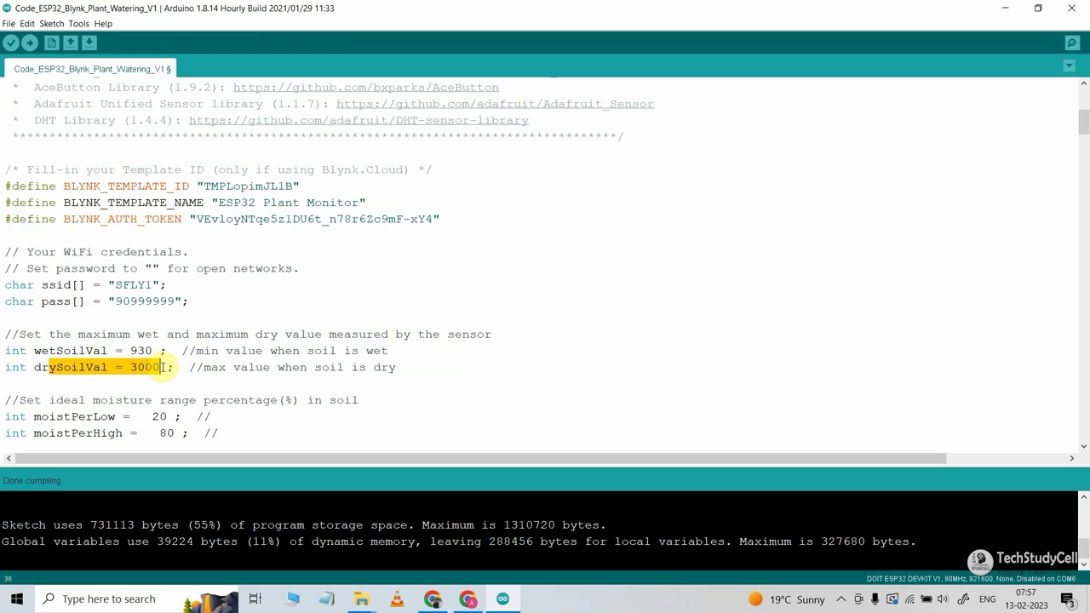
pyautogui.moveTo(162, 367); pyautogui.dragTo(34, 350)
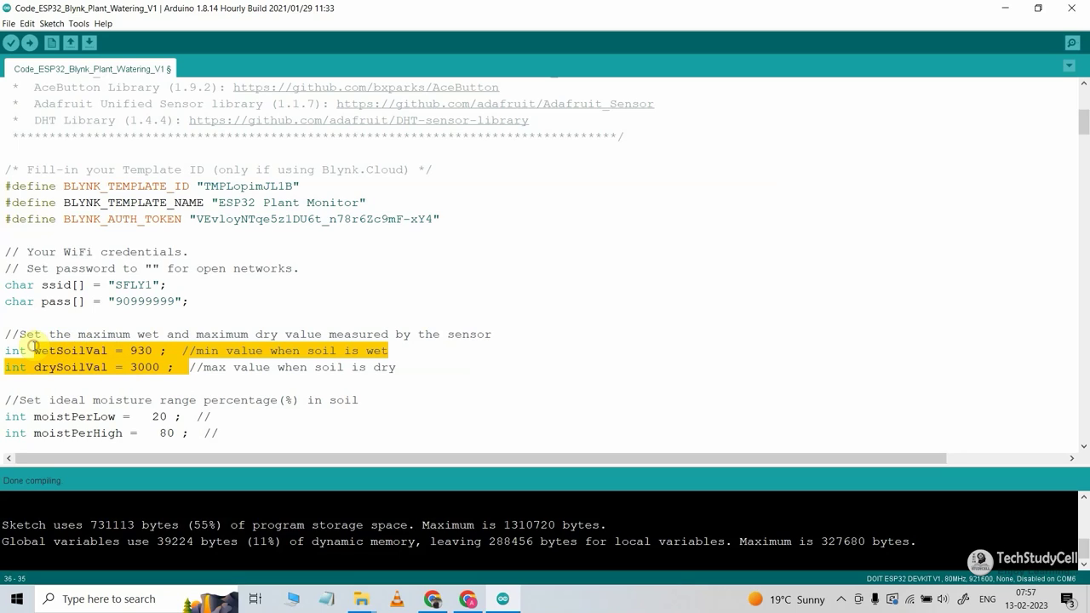
# Highlight the ideal moisture range comment and the moistPerLow percentage value in the sketch.
pyautogui.scroll(-1, 201, 360)
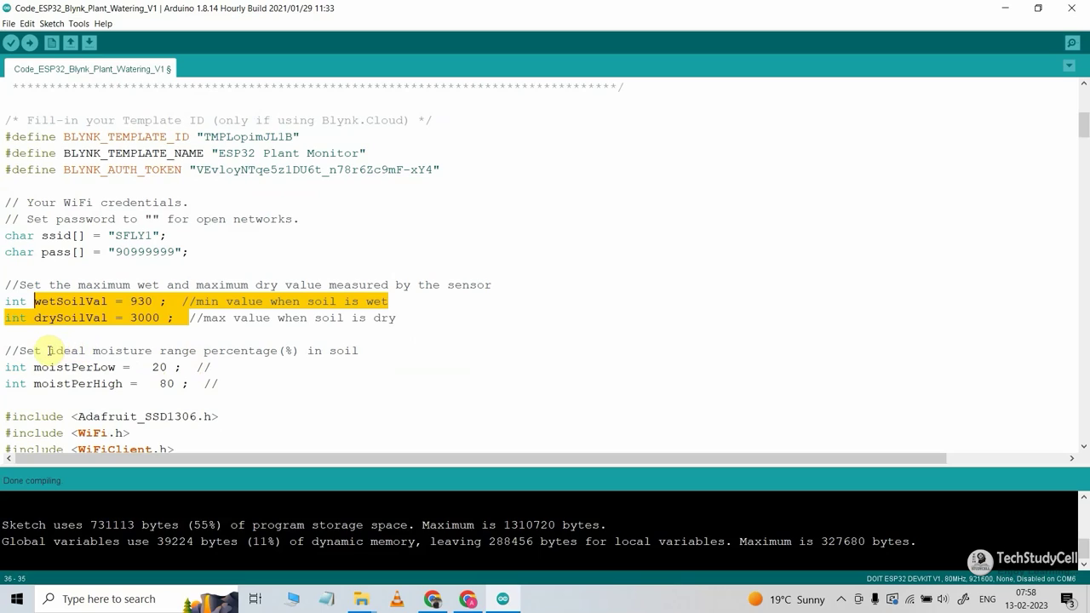
pyautogui.moveTo(49, 350); pyautogui.dragTo(205, 350)
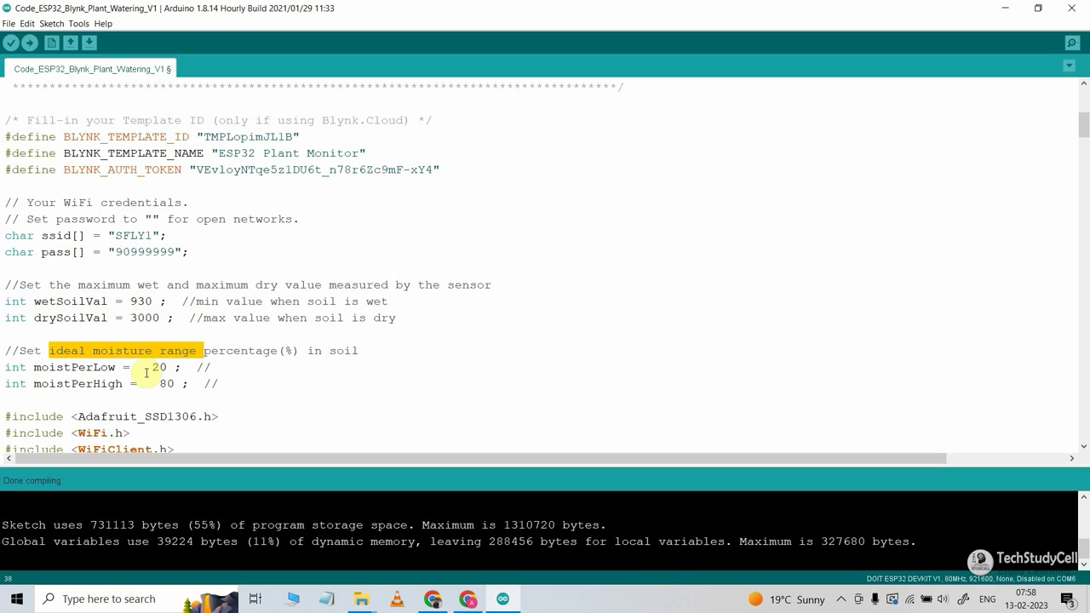
pyautogui.moveTo(146, 367); pyautogui.dragTo(170, 367)
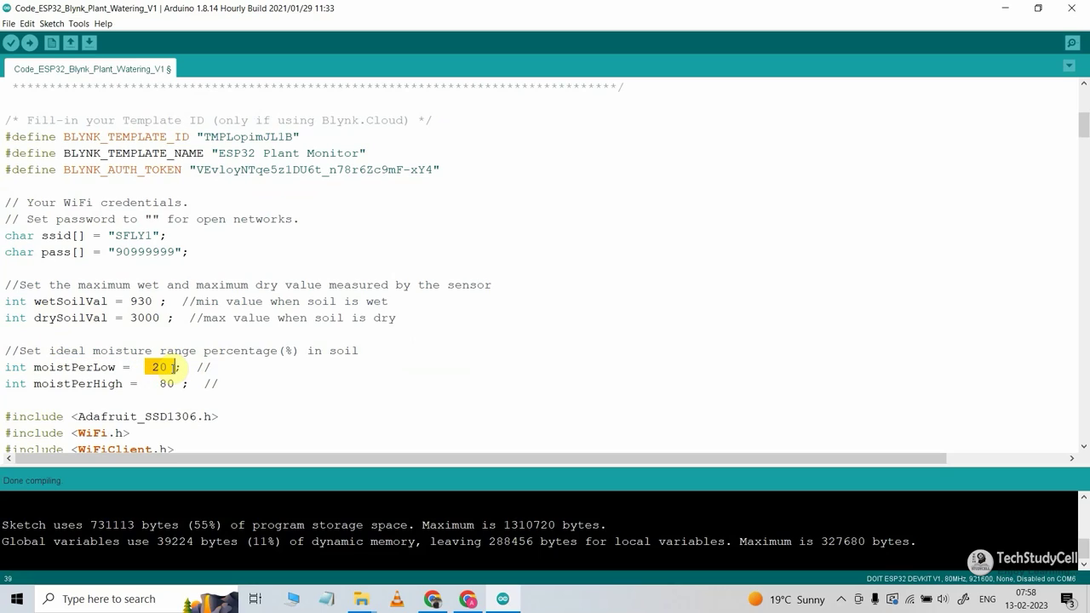